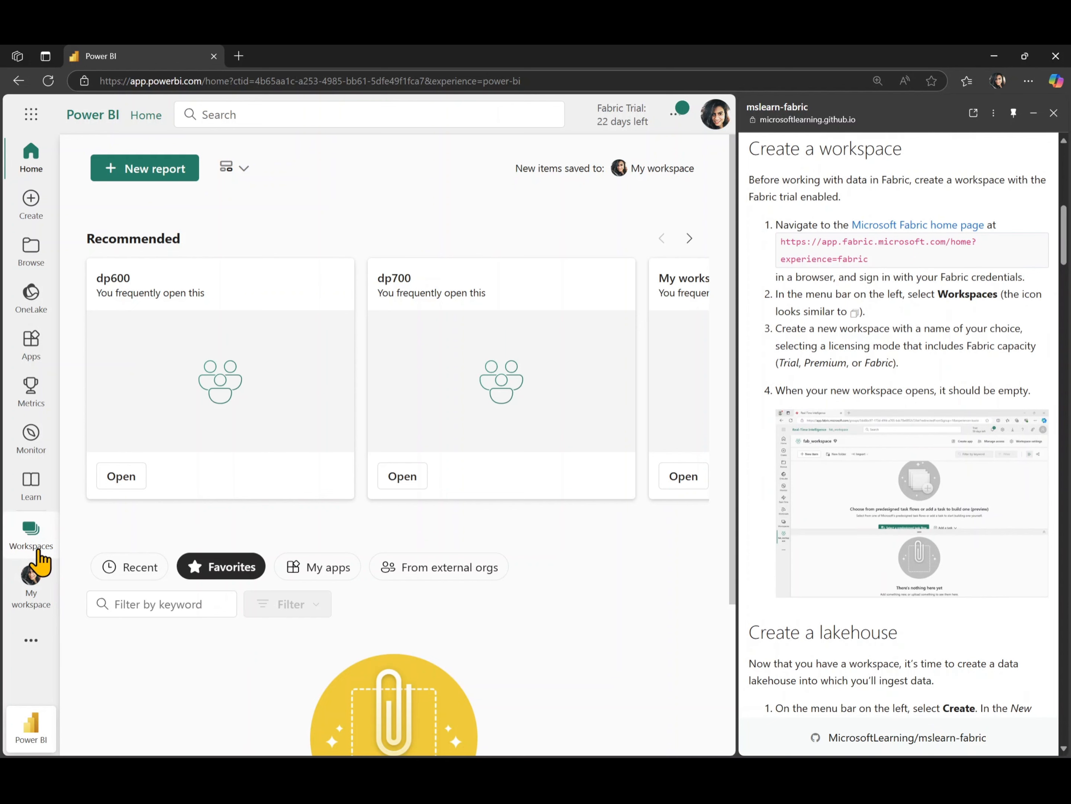
Create a Trial-licensed workspace named dp600lab2 and hide its task flows area
left_click(33, 549)
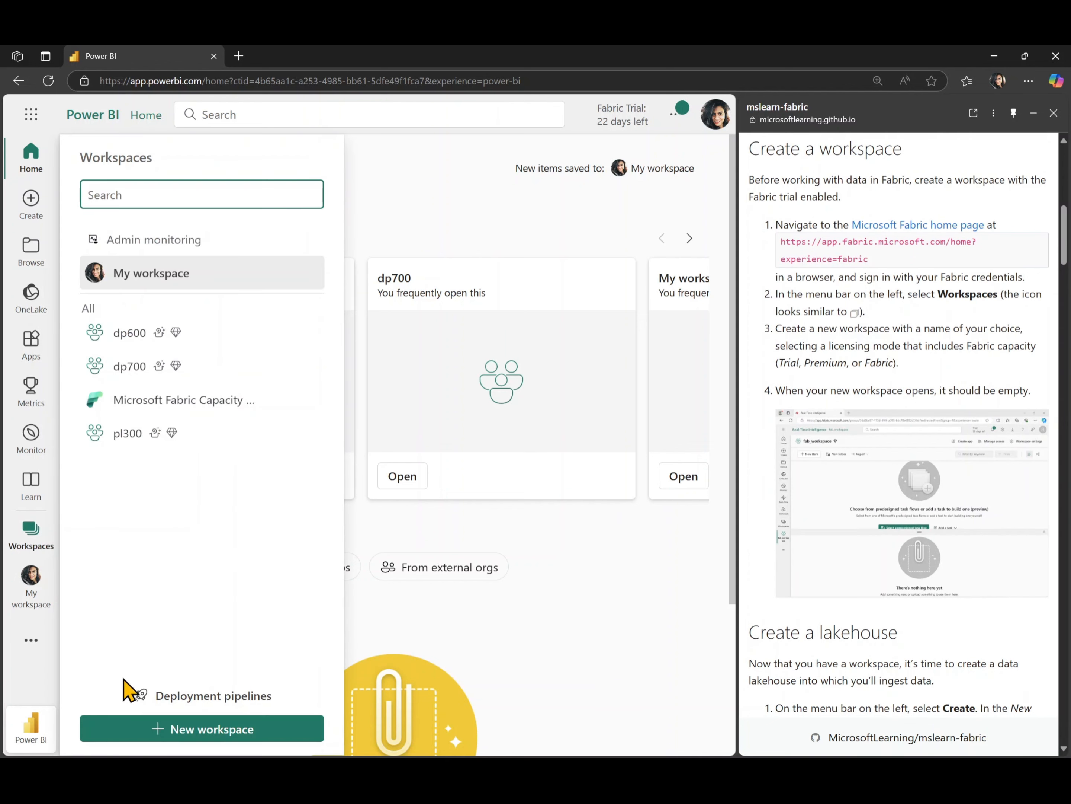
left_click(138, 730)
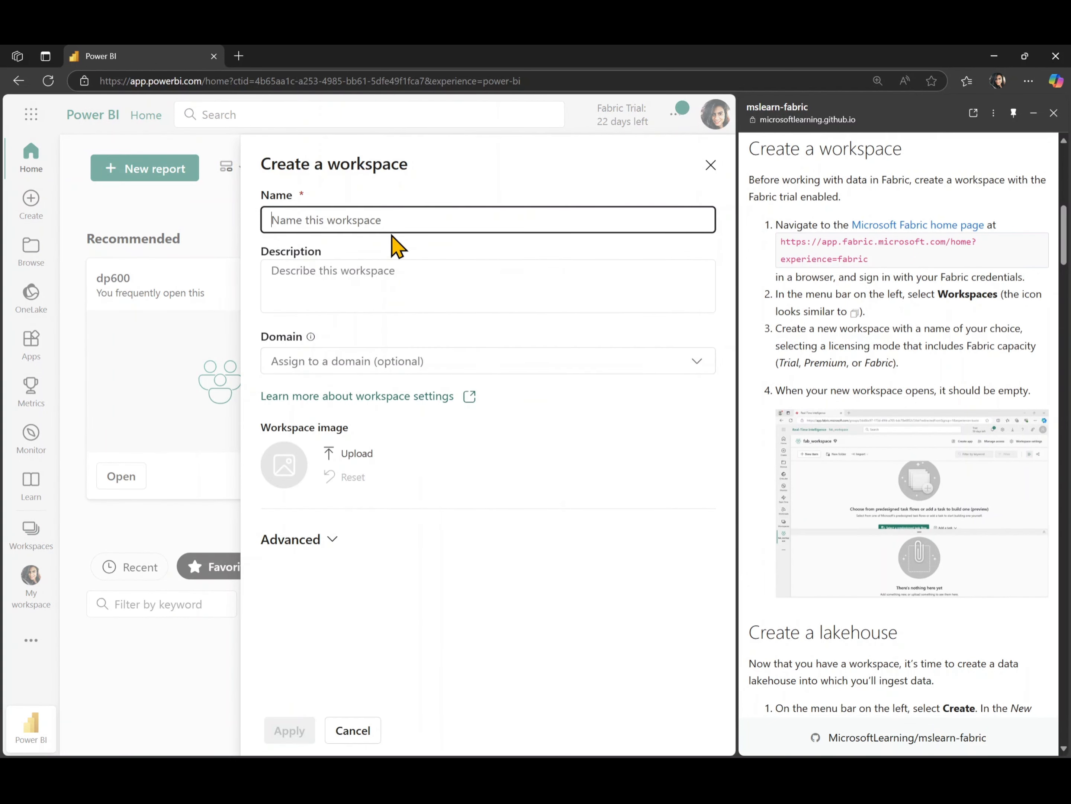
type("dp600lab2")
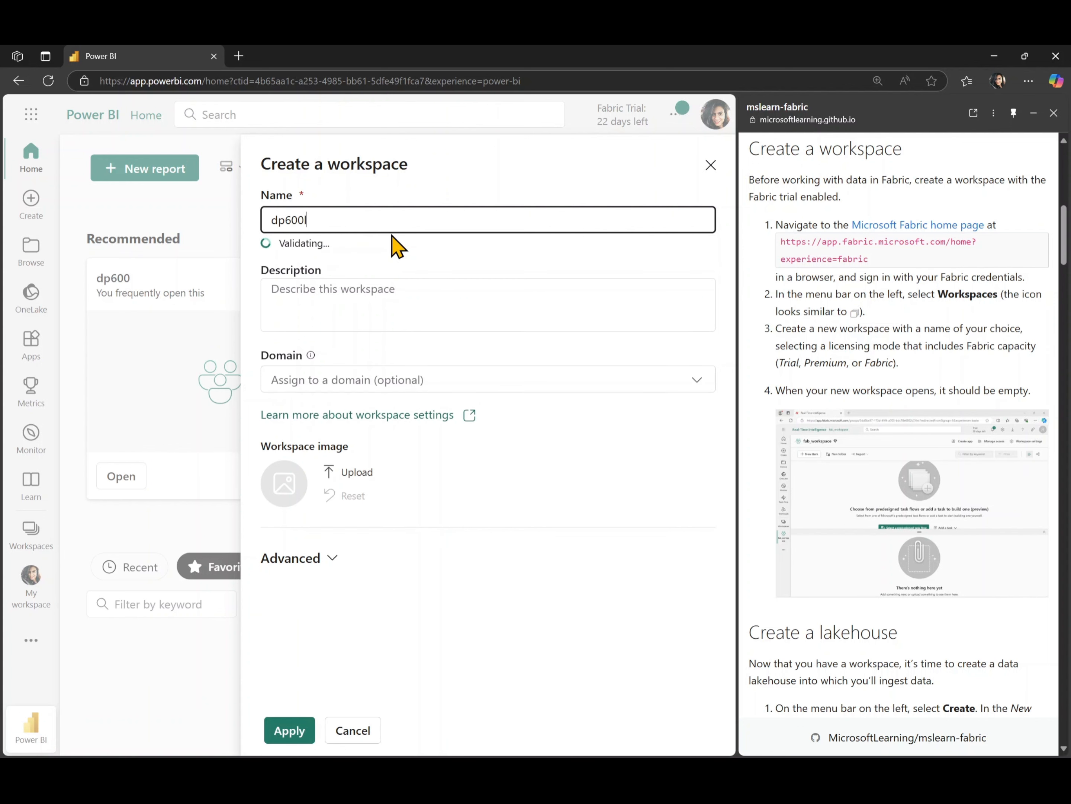
left_click(299, 560)
scroll(301, 574, "down", 5)
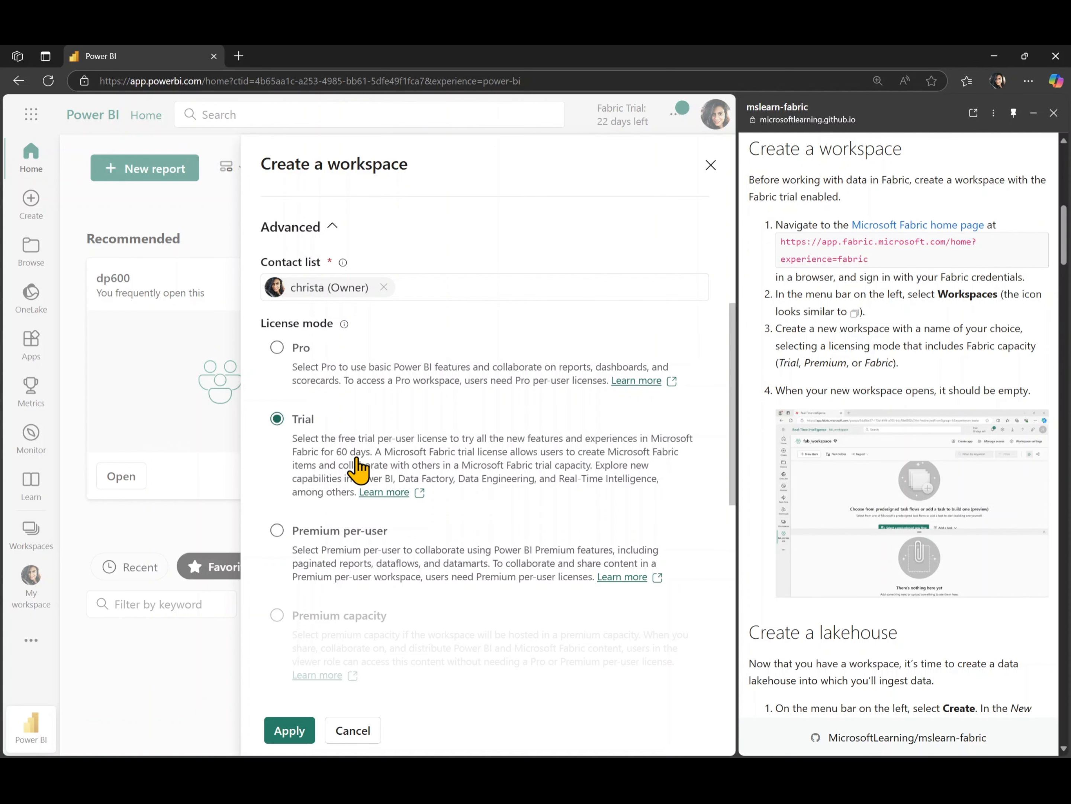
scroll(360, 468, "down", 4)
scroll(388, 450, "down", 3)
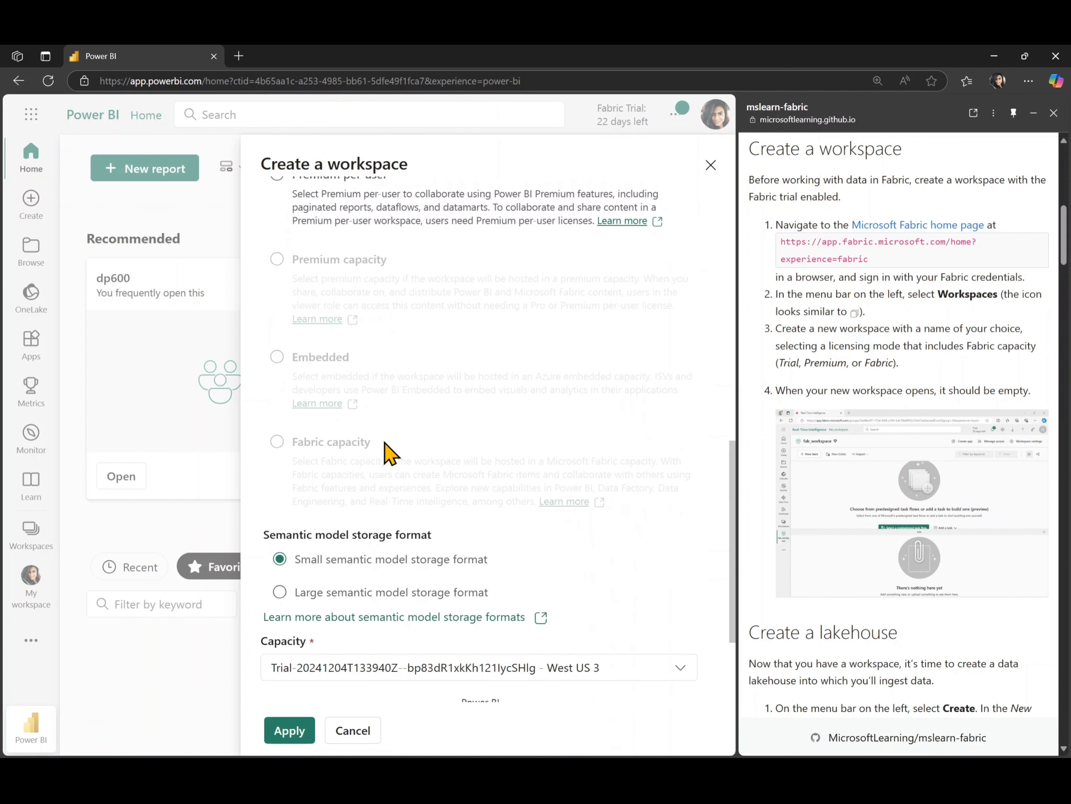
left_click(278, 735)
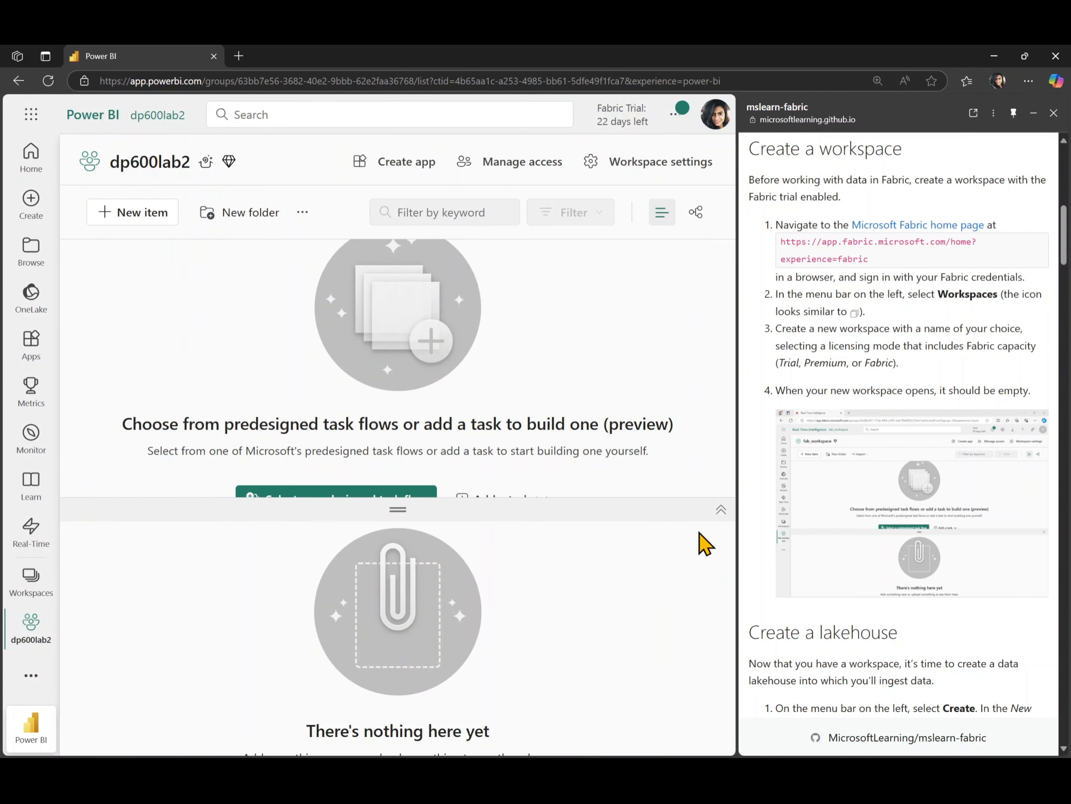
left_click(721, 510)
Create a lakehouse named dp600lab2, then go back to the workspace item list
scroll(870, 570, "down", 10)
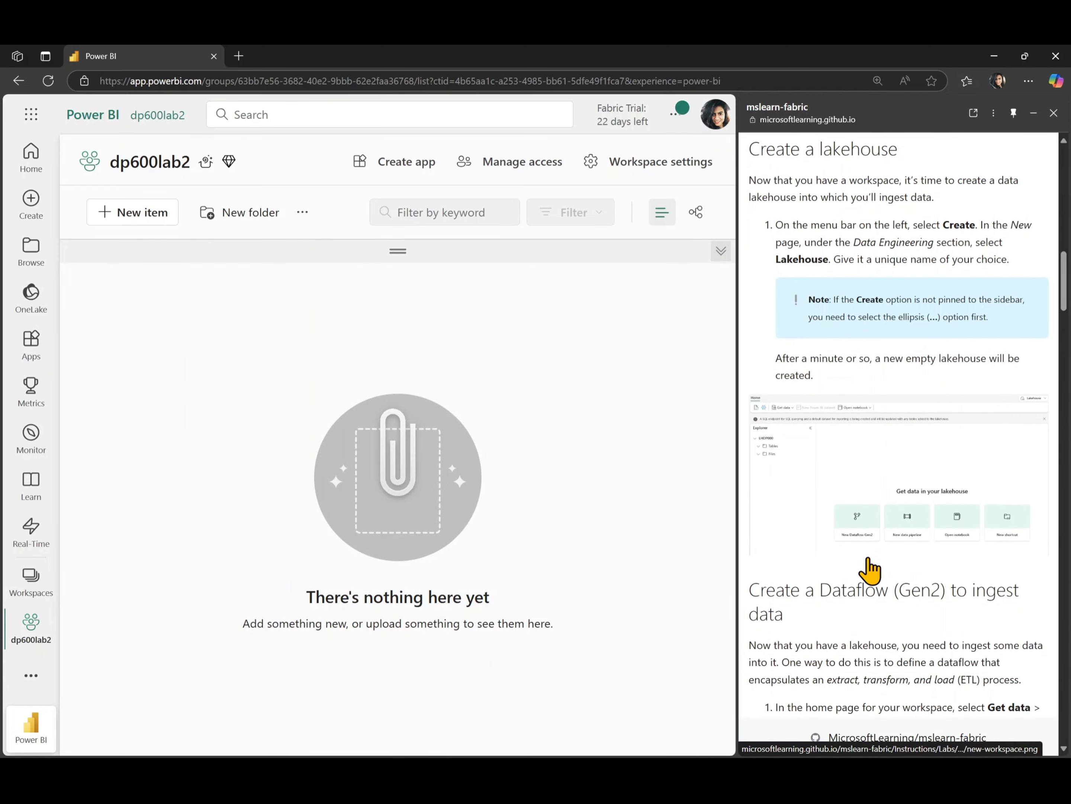
left_click(148, 217)
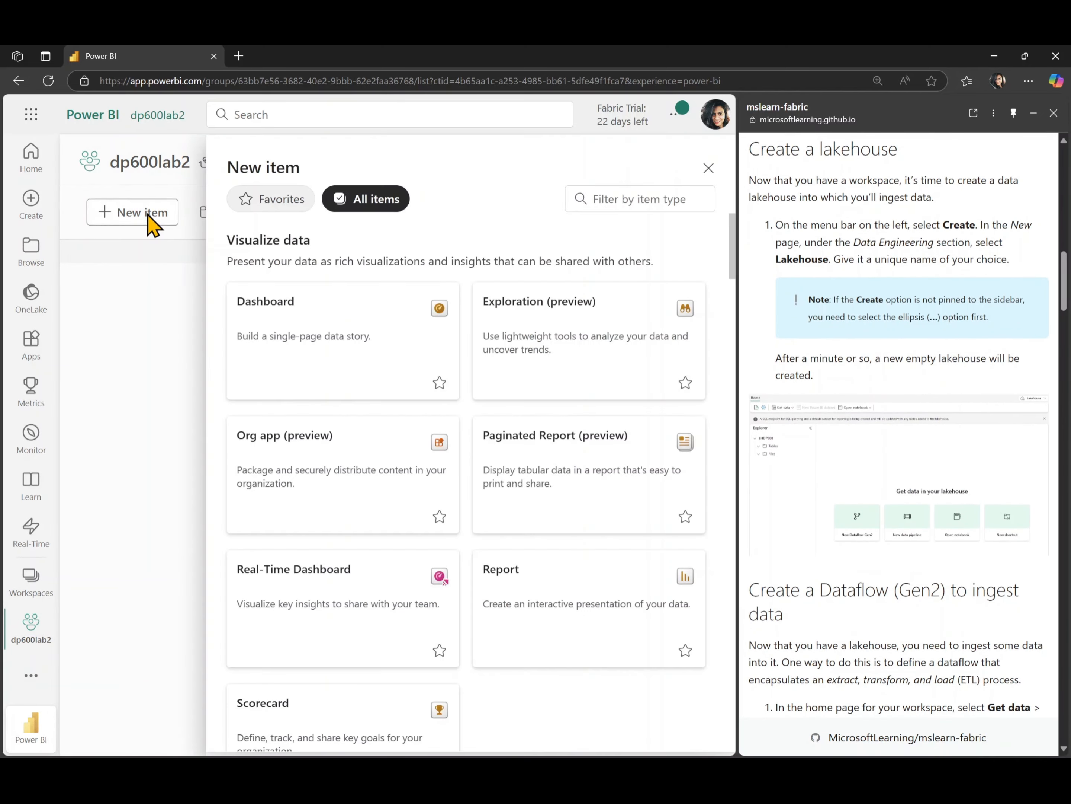
scroll(371, 552, "down", 8)
scroll(371, 552, "down", 15)
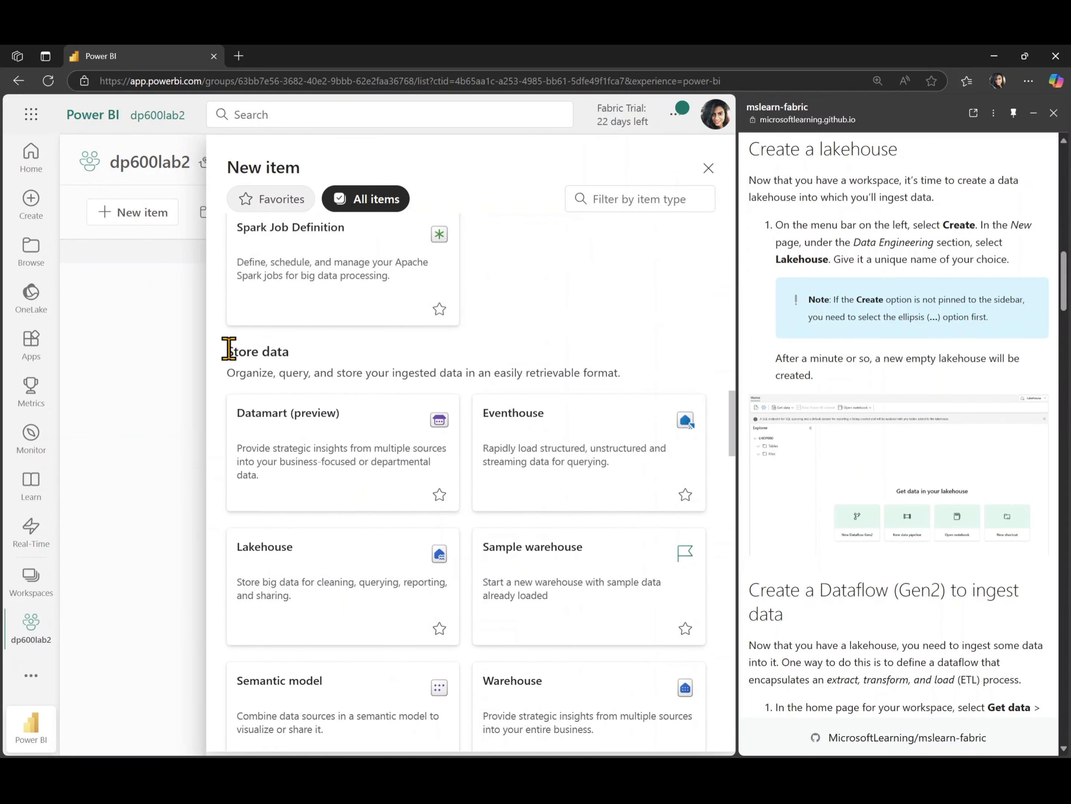
scroll(349, 591, "down", 1)
scroll(351, 601, "down", 4)
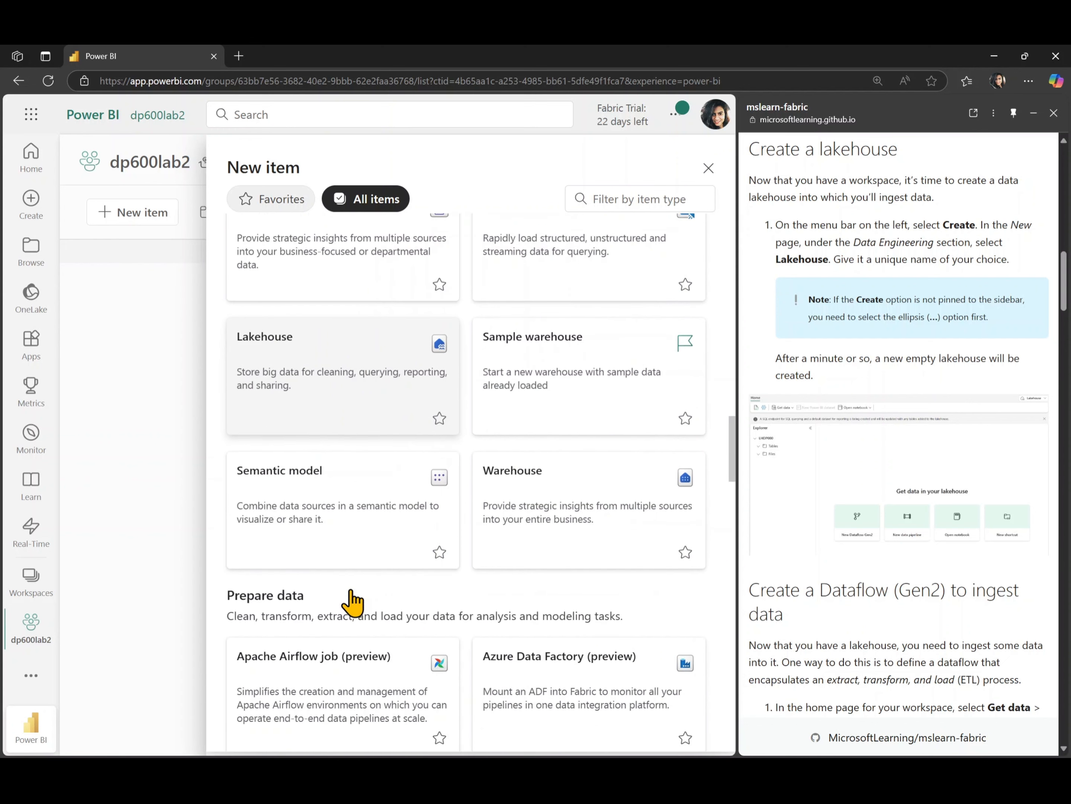
left_click(336, 389)
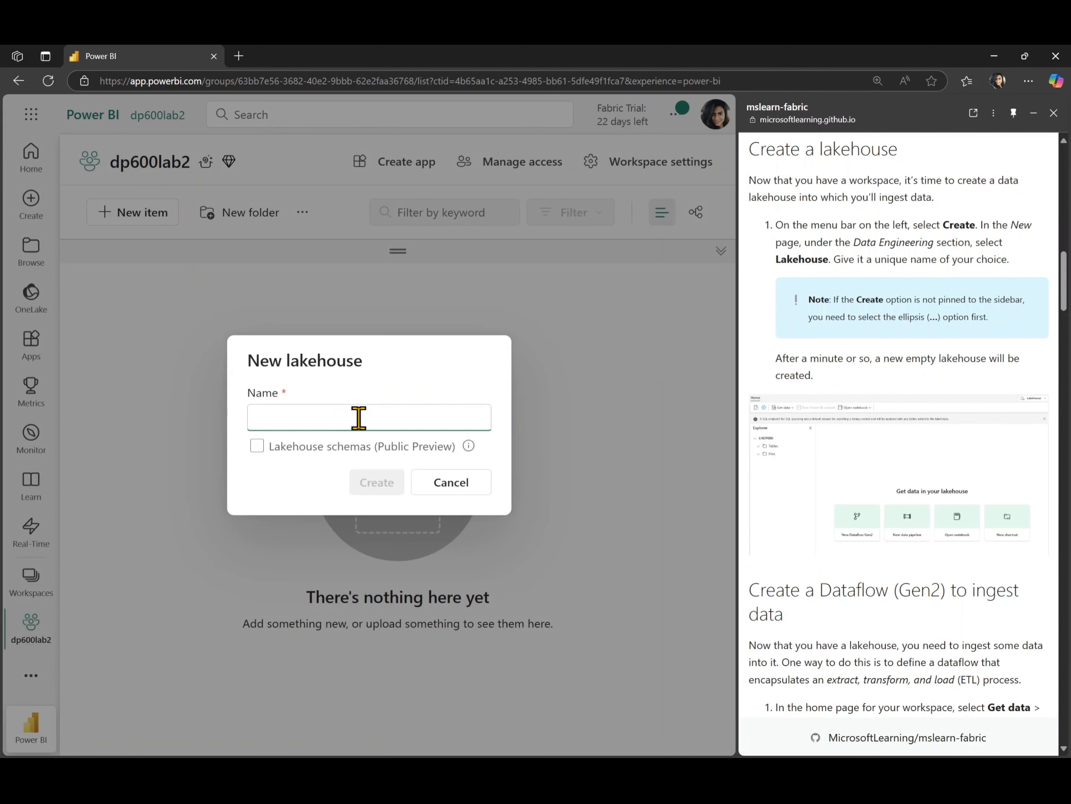
type("dp600lab2")
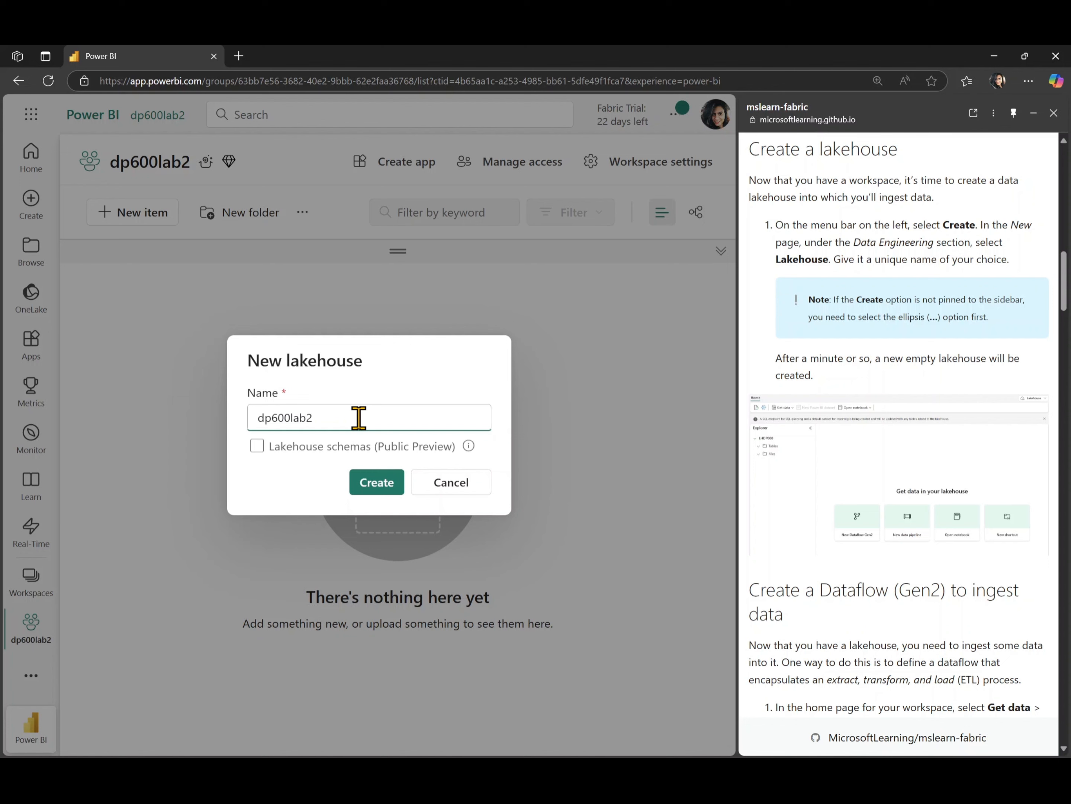
left_click(363, 482)
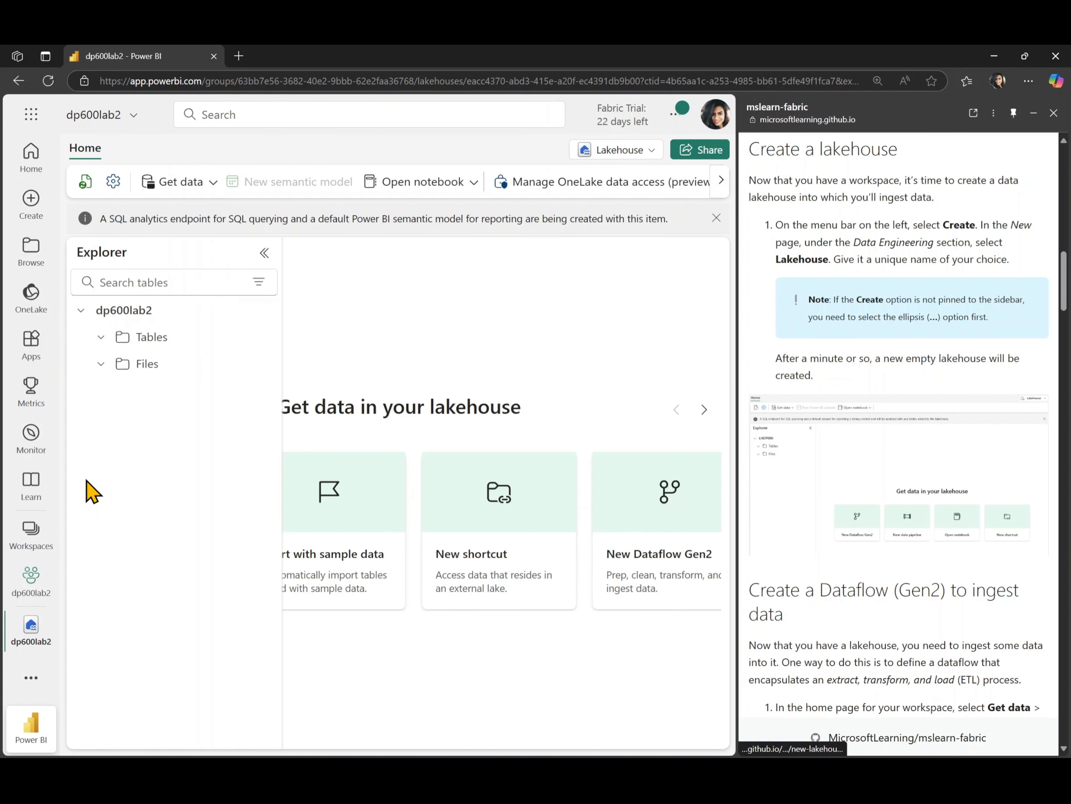
left_click(32, 590)
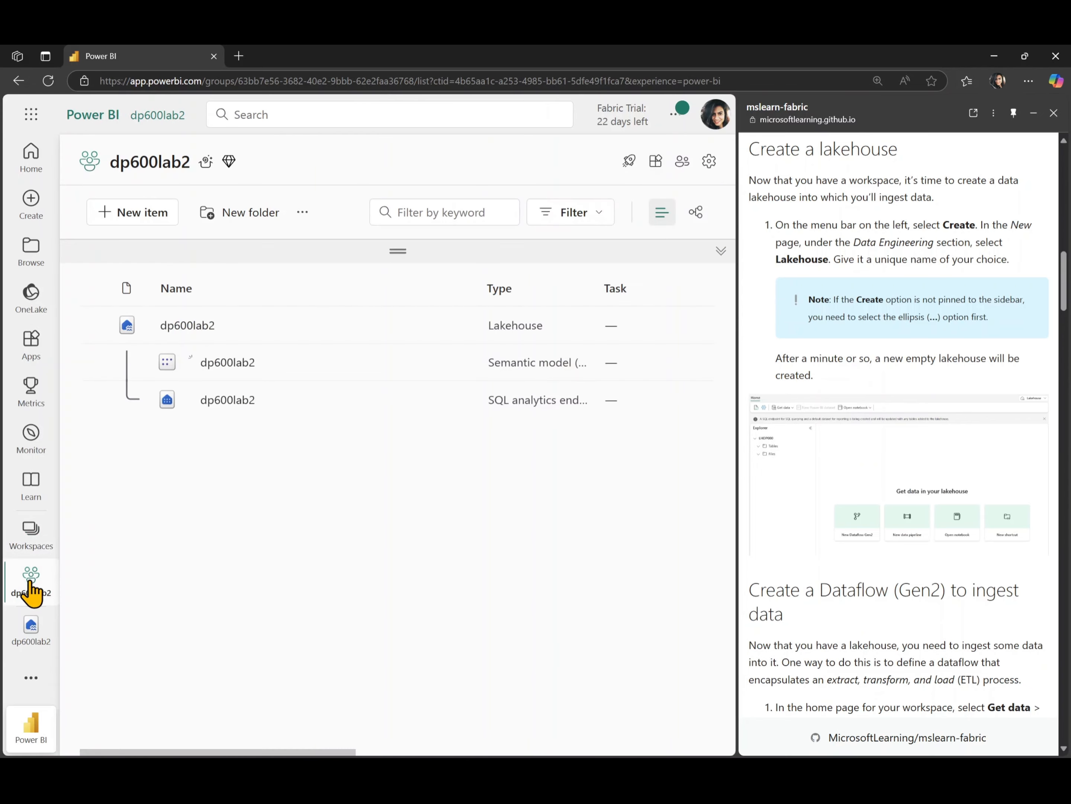
Create a new Dataflow Gen2, Dataflow 1, from the dp600lab2 workspace's New item catalogue
scroll(815, 533, "down", 5)
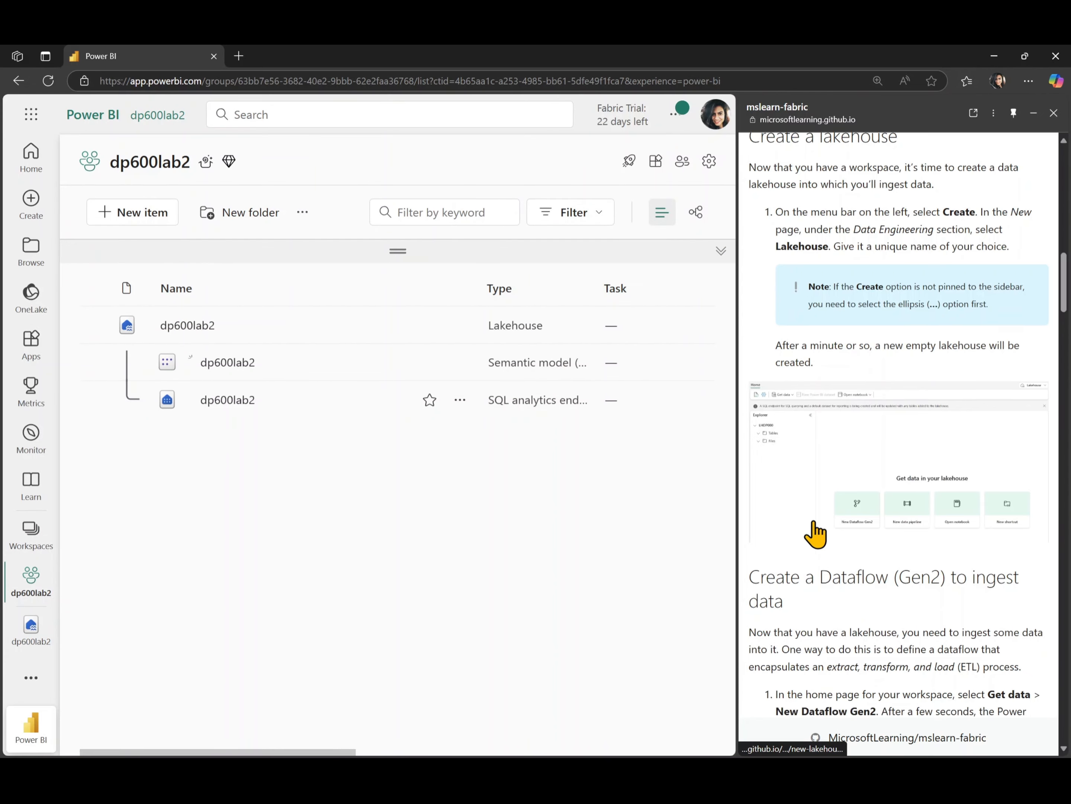
scroll(816, 534, "down", 2)
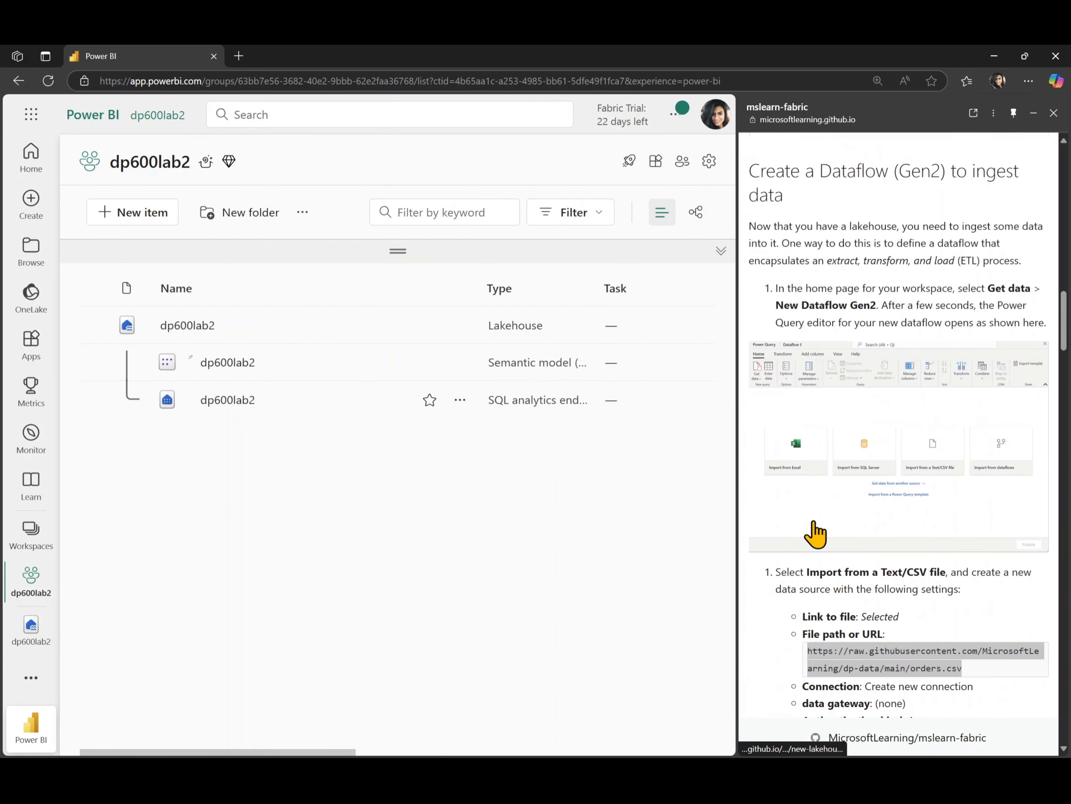
left_click(164, 222)
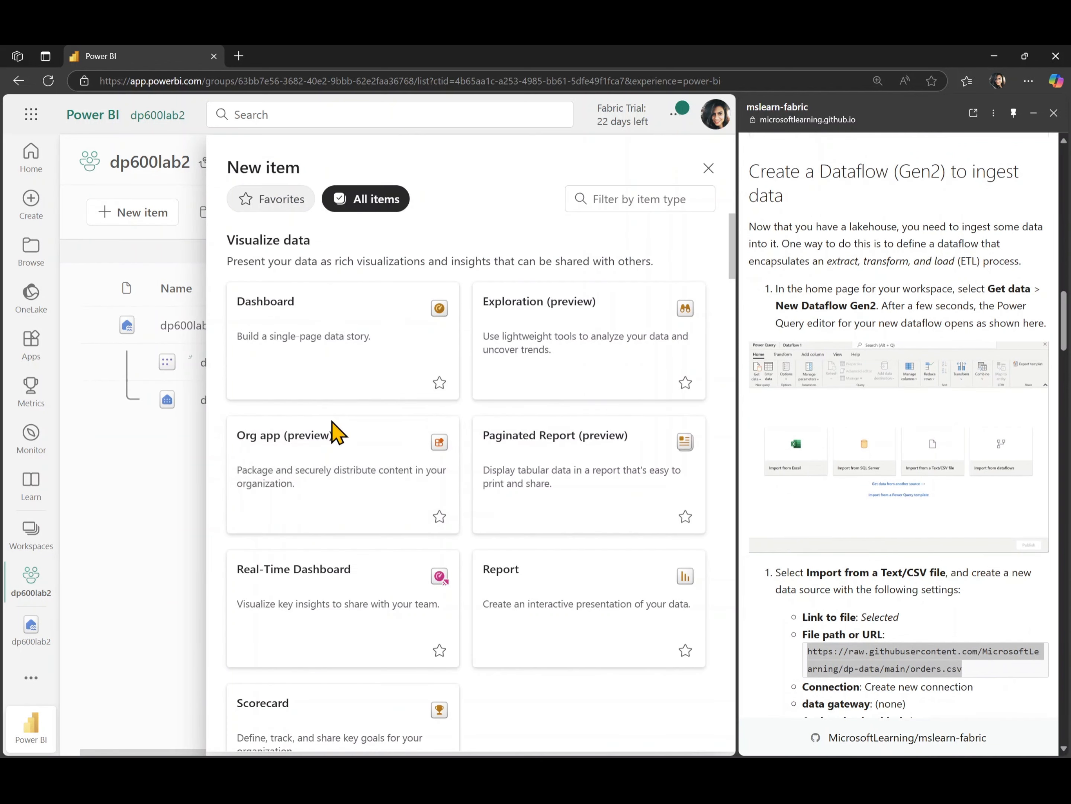
scroll(338, 455, "down", 7)
scroll(337, 455, "down", 2)
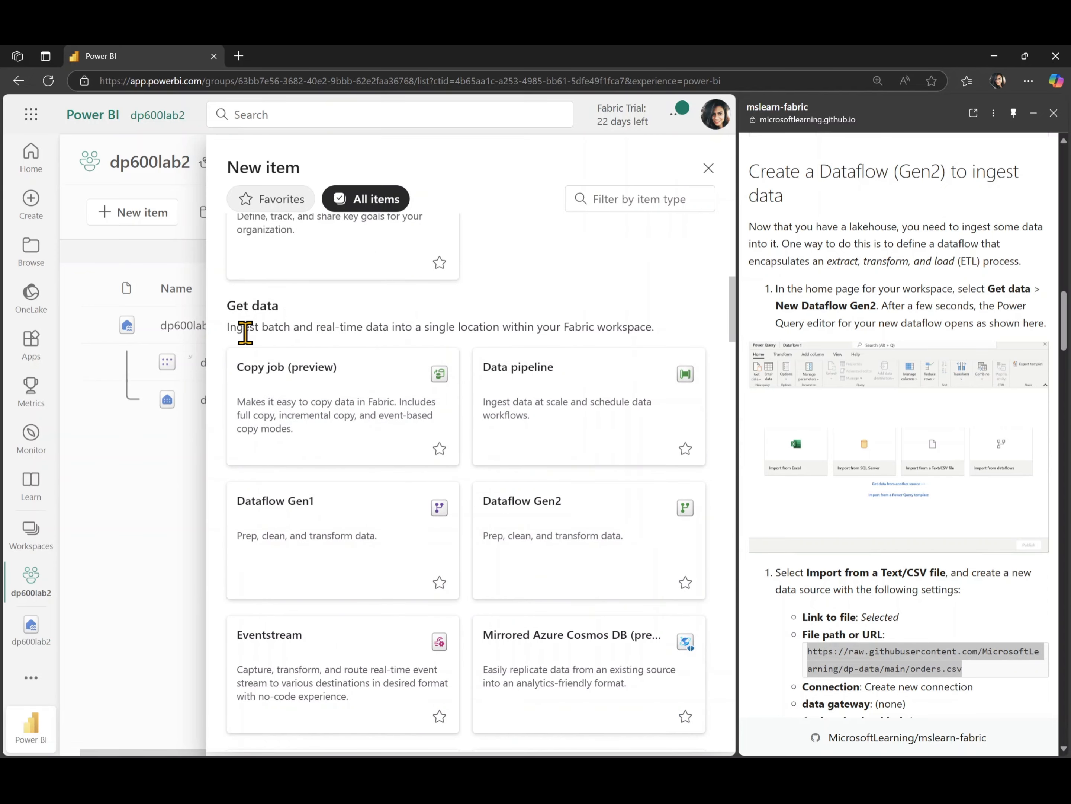
scroll(358, 564, "down", 1)
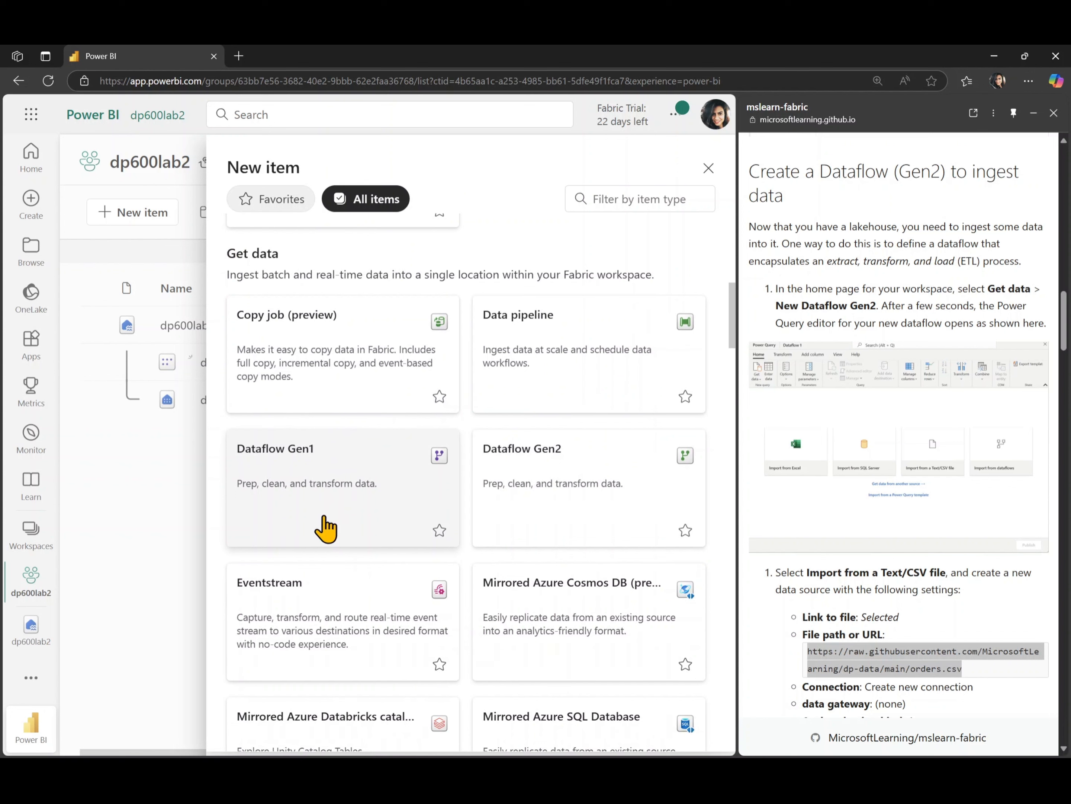
left_click(565, 497)
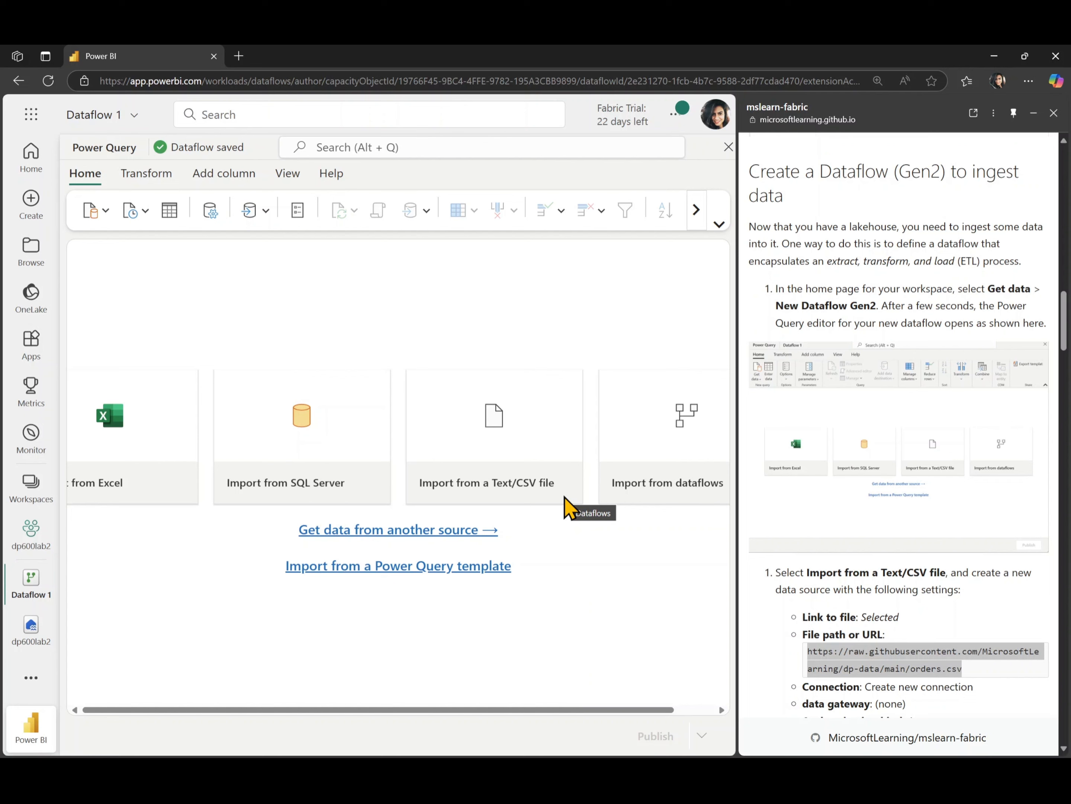
scroll(848, 424, "down", 5)
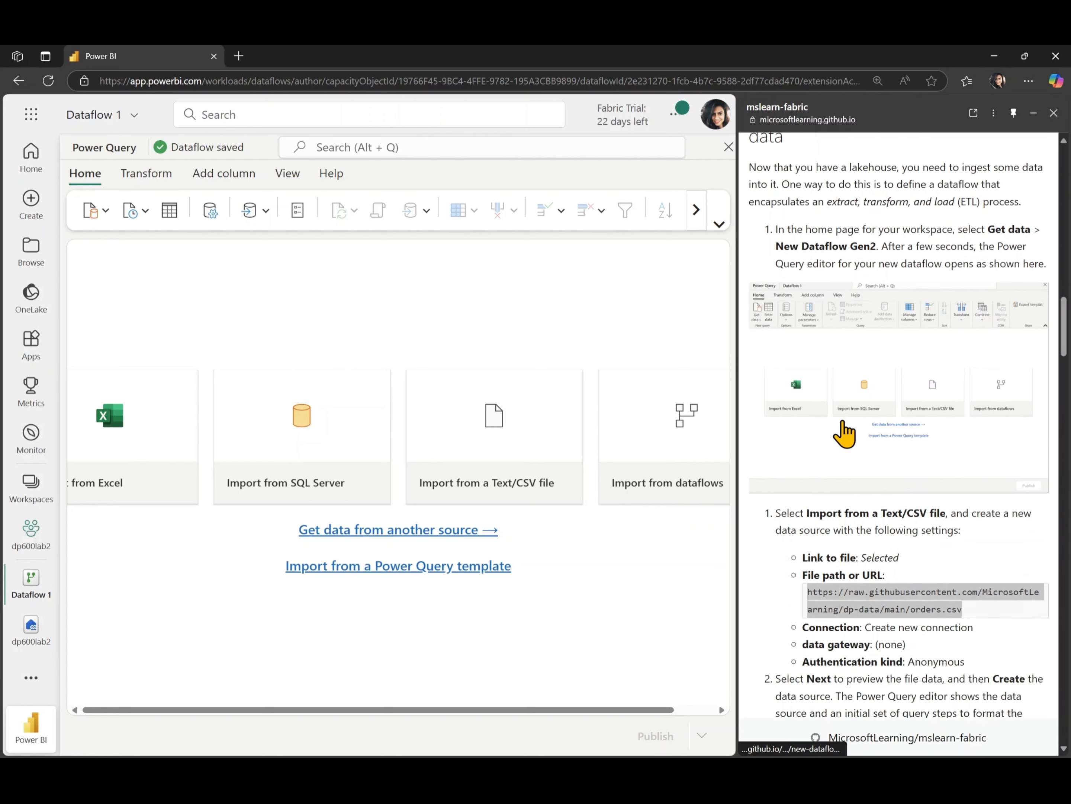
scroll(845, 433, "down", 3)
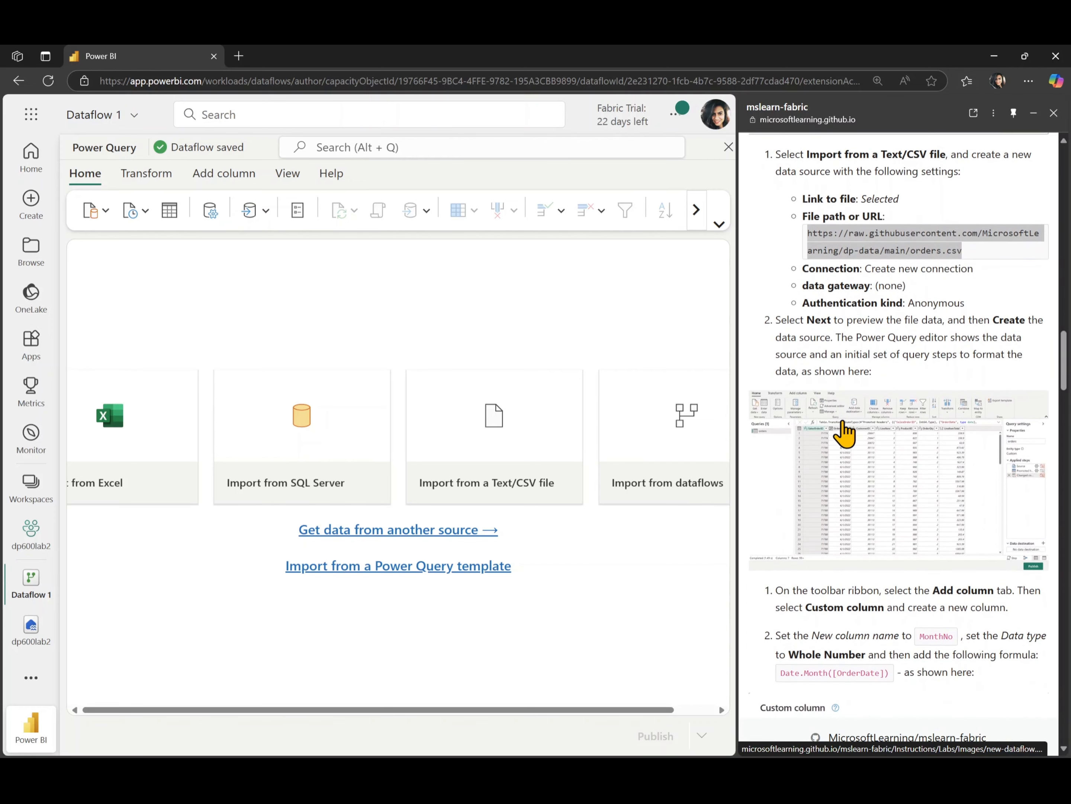
left_click(776, 238)
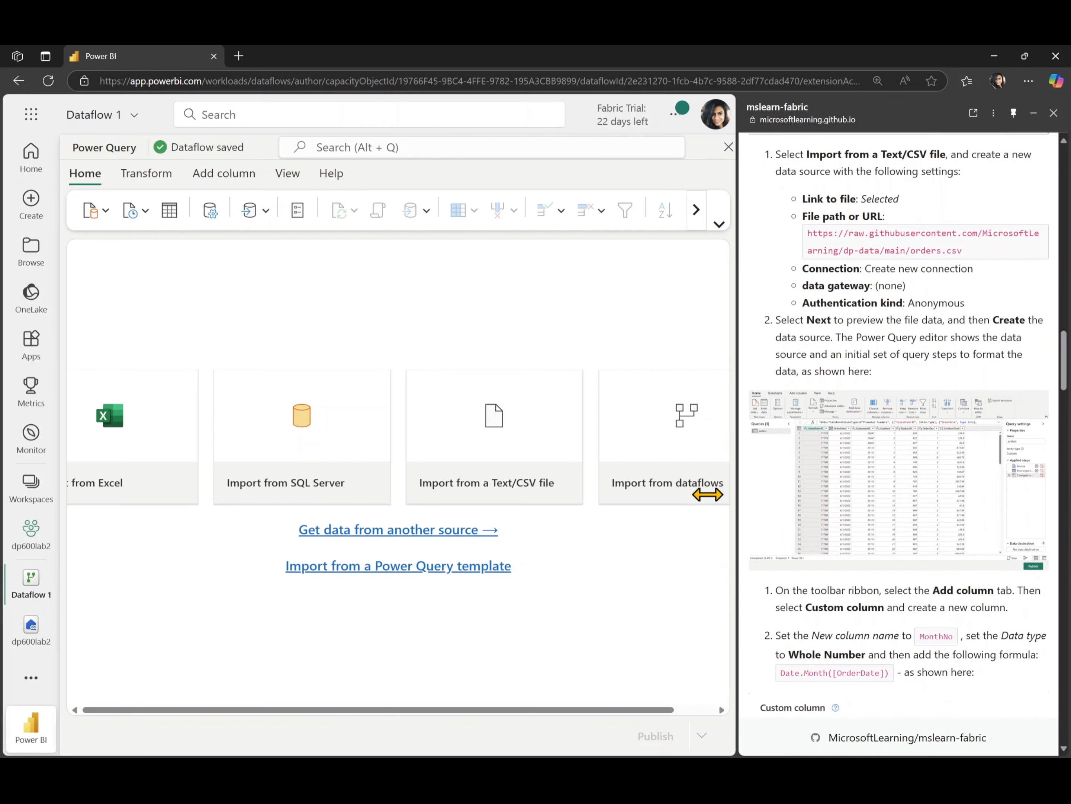
Connect a Text/CSV source to the pasted orders.csv URL using Anonymous authentication
left_click(495, 438)
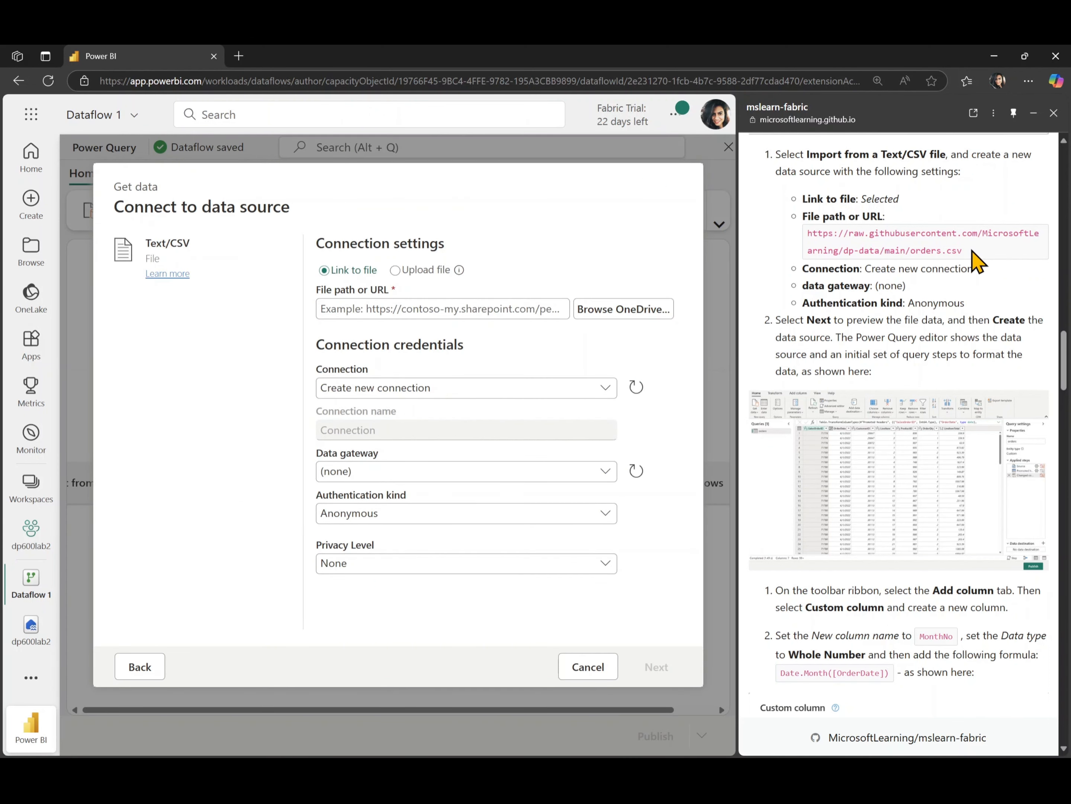
left_click_drag(972, 254, 805, 236)
key("ctrl+c")
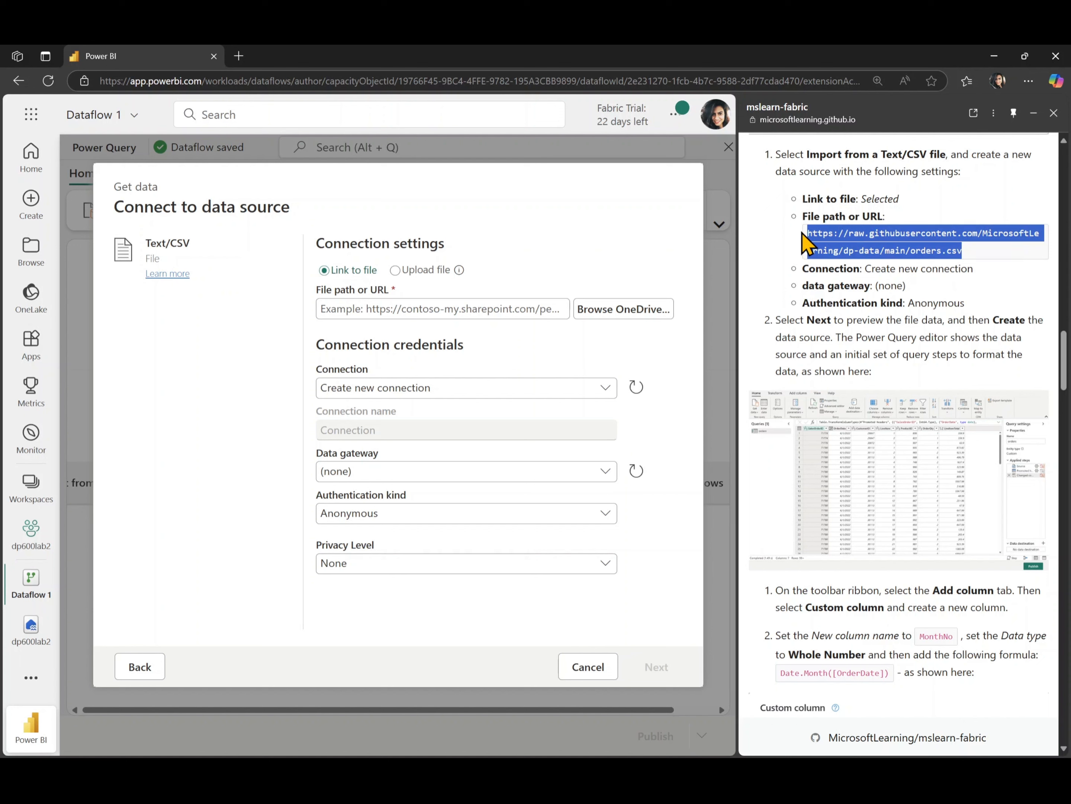
left_click(352, 308)
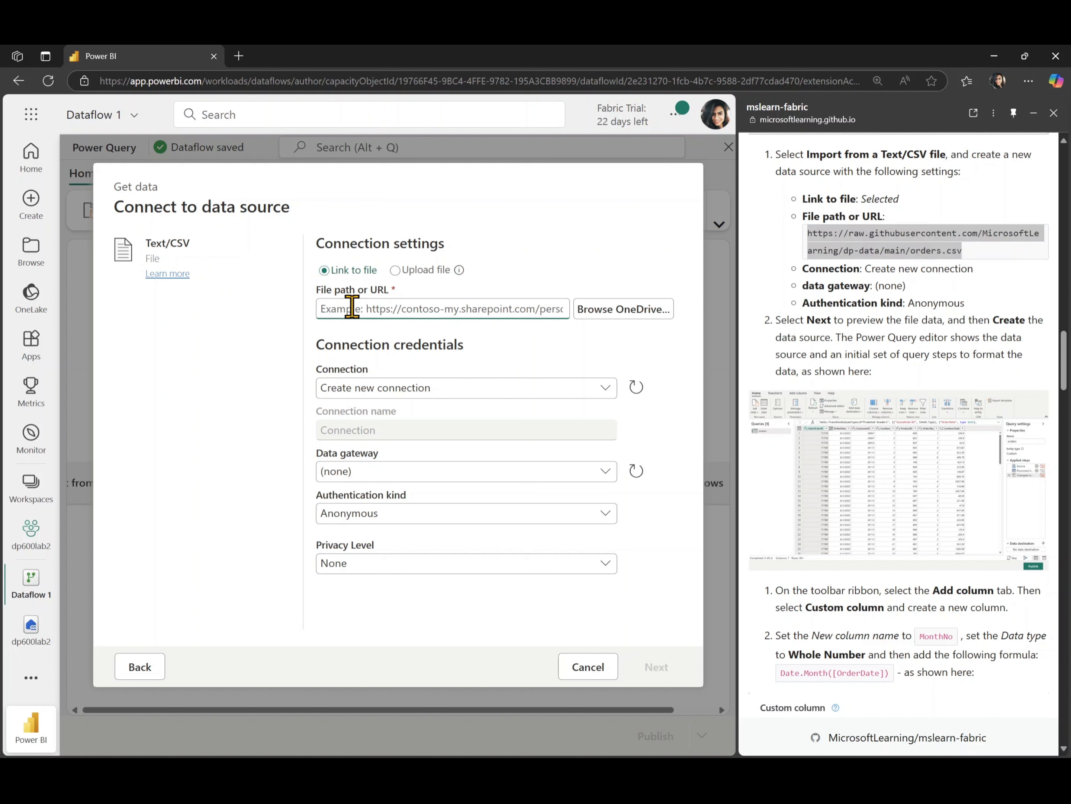
key("ctrl+v")
left_click(510, 413)
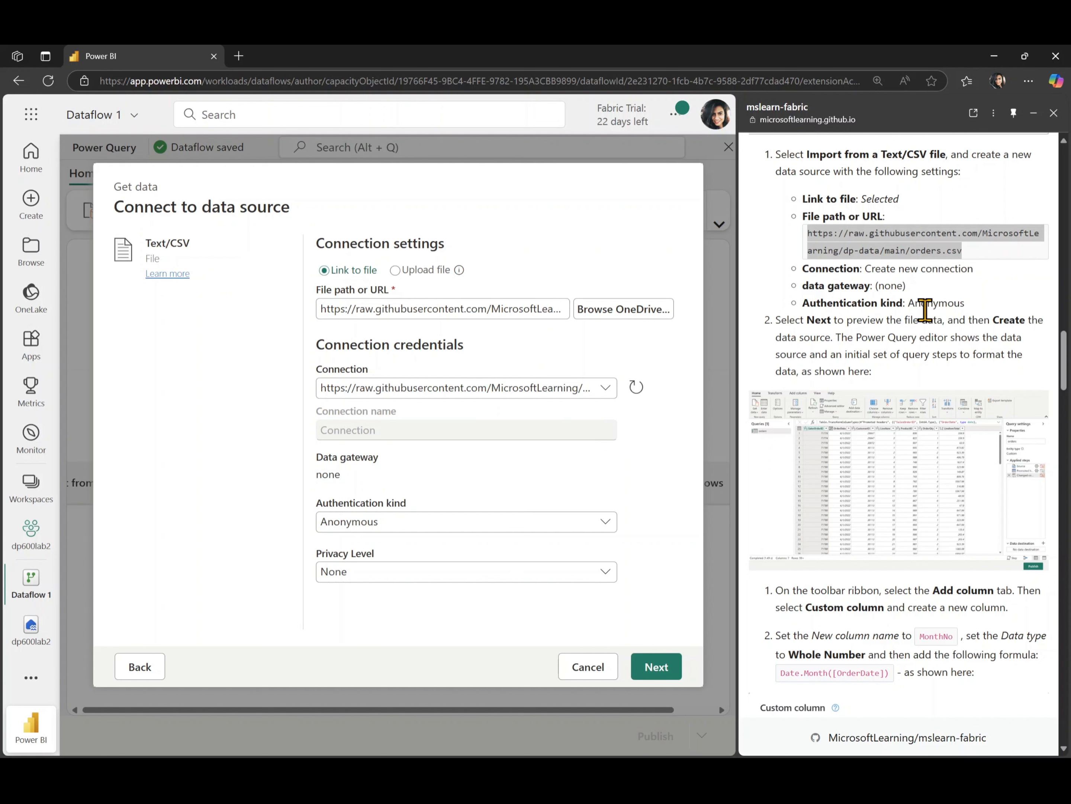
left_click(649, 670)
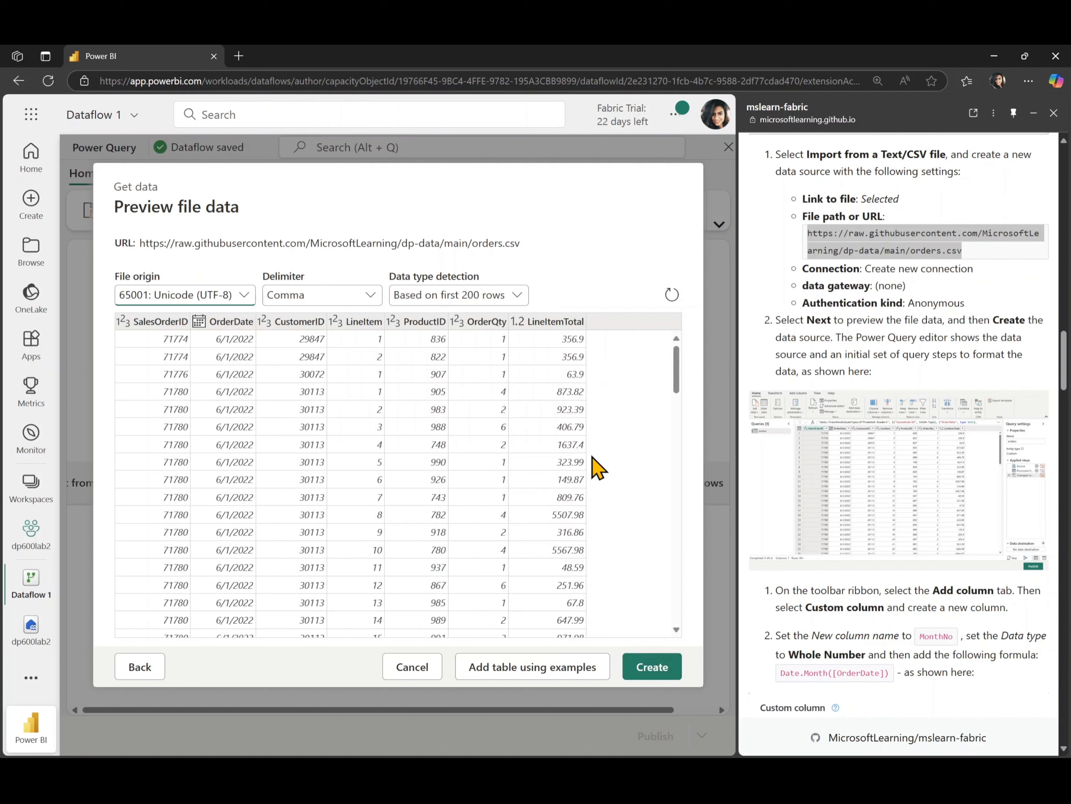
Review the previewed order rows and create the orders query
scroll(528, 438, "down", 3)
scroll(528, 437, "up", 3)
scroll(530, 440, "down", 5)
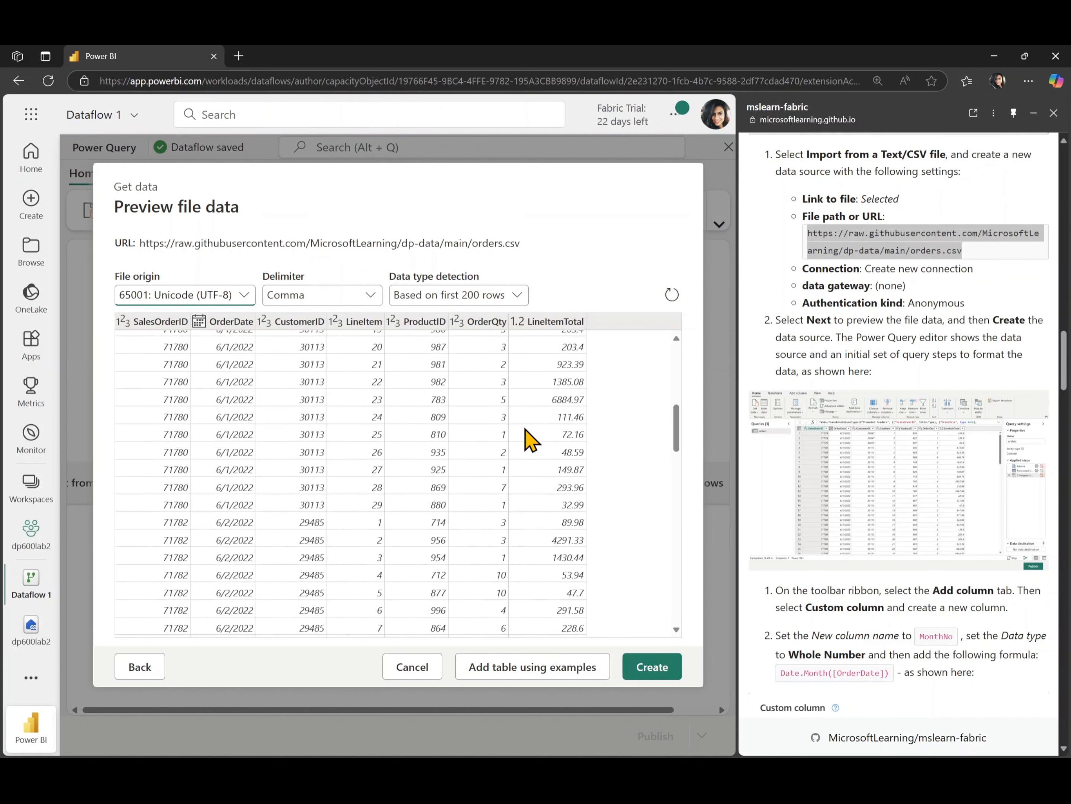
scroll(530, 440, "up", 5)
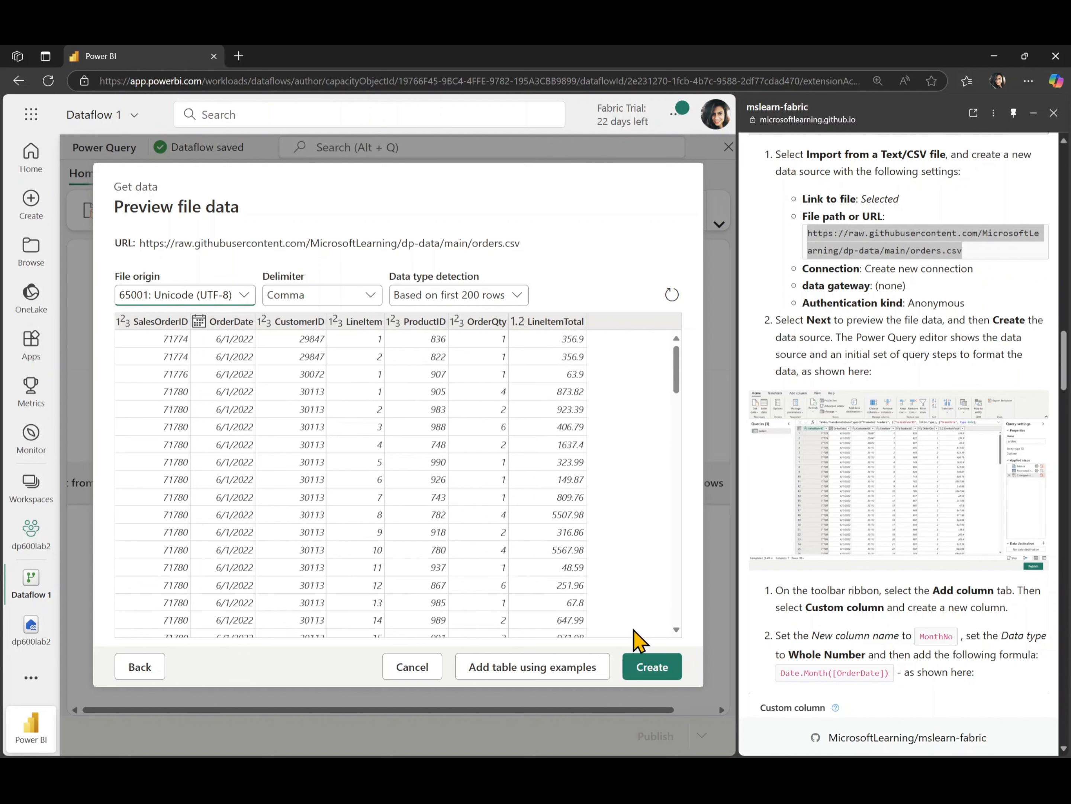
left_click(657, 668)
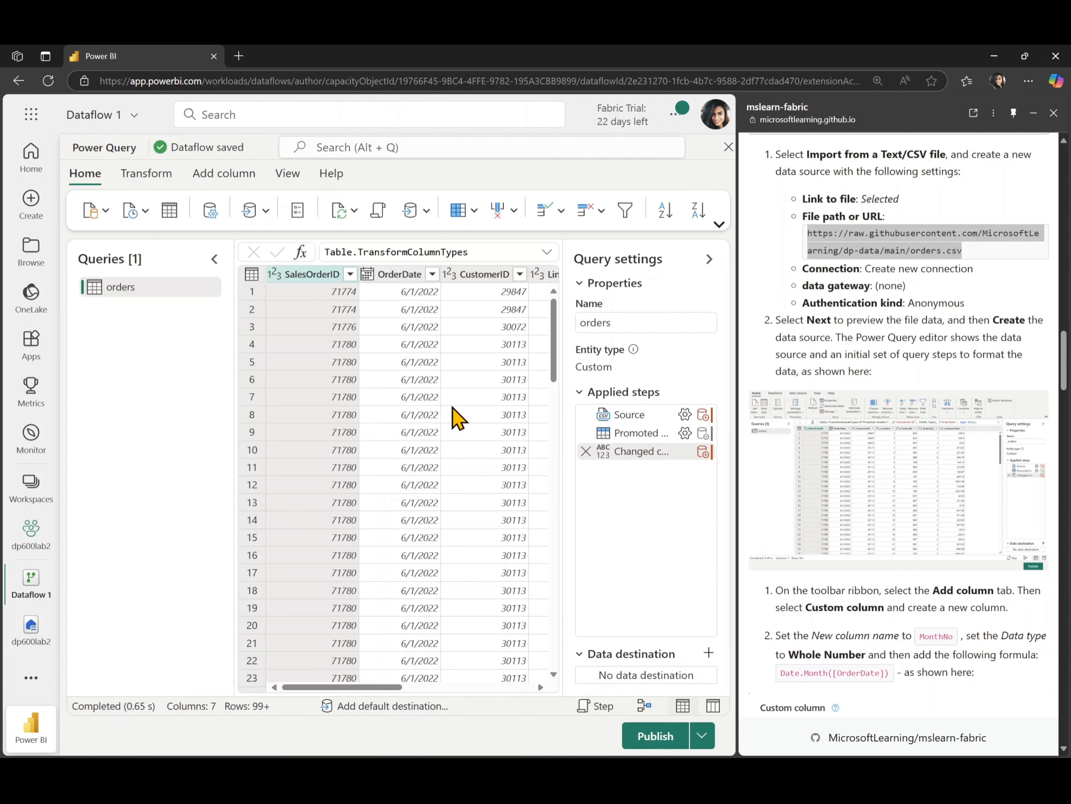
Collapse the Queries pane to widen the orders grid and show the Add column tools
scroll(438, 433, "right", 5)
scroll(442, 435, "left", 5)
left_click(212, 263)
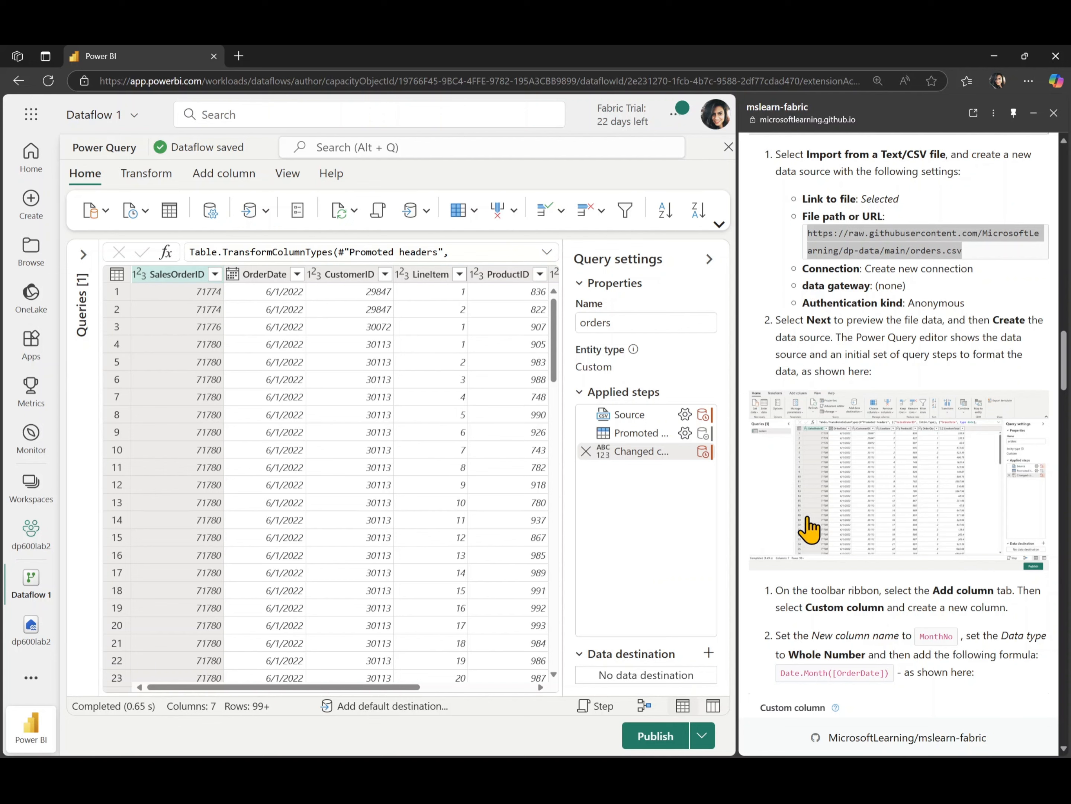
scroll(808, 528, "down", 3)
scroll(809, 528, "down", 4)
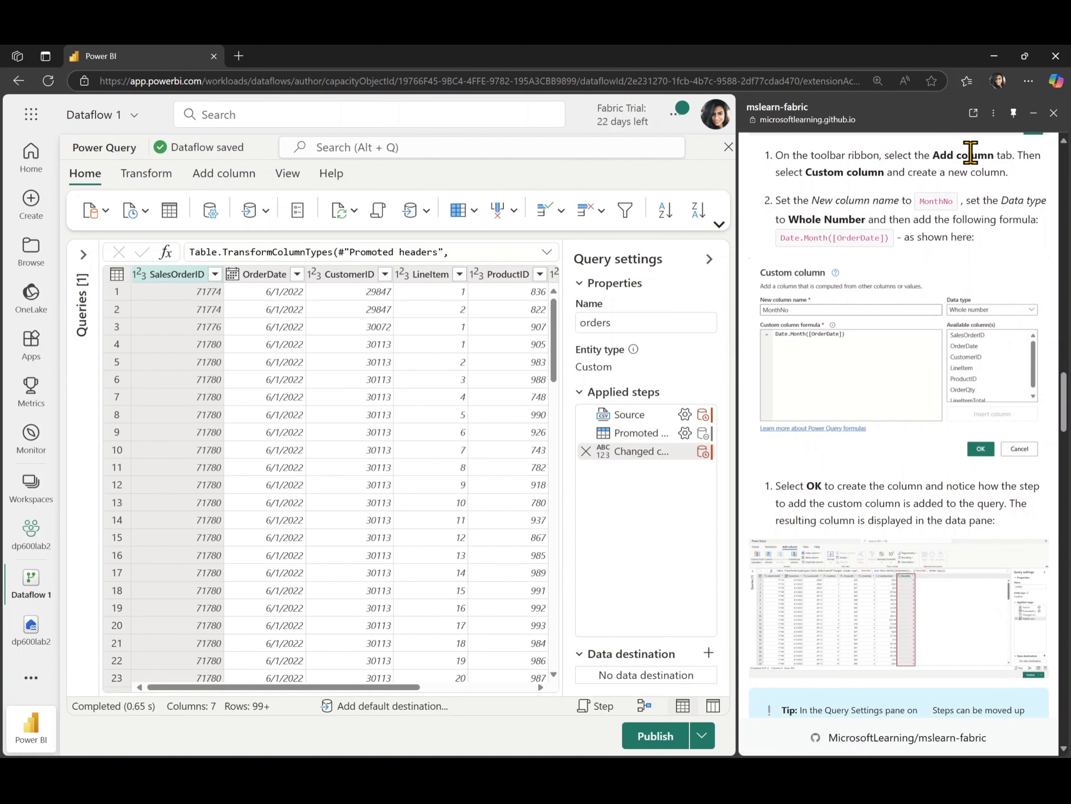
left_click(226, 184)
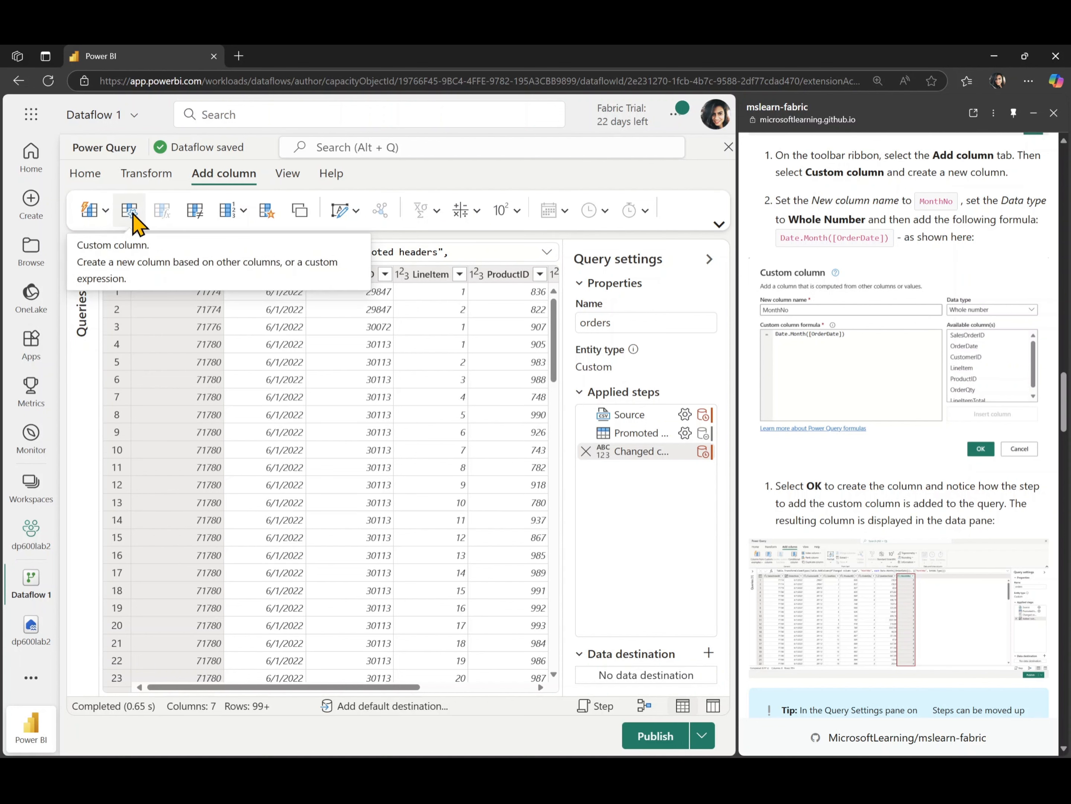
Add a whole-number custom column MonthNo with the formula Date.Month([OrderDate])
left_click(133, 214)
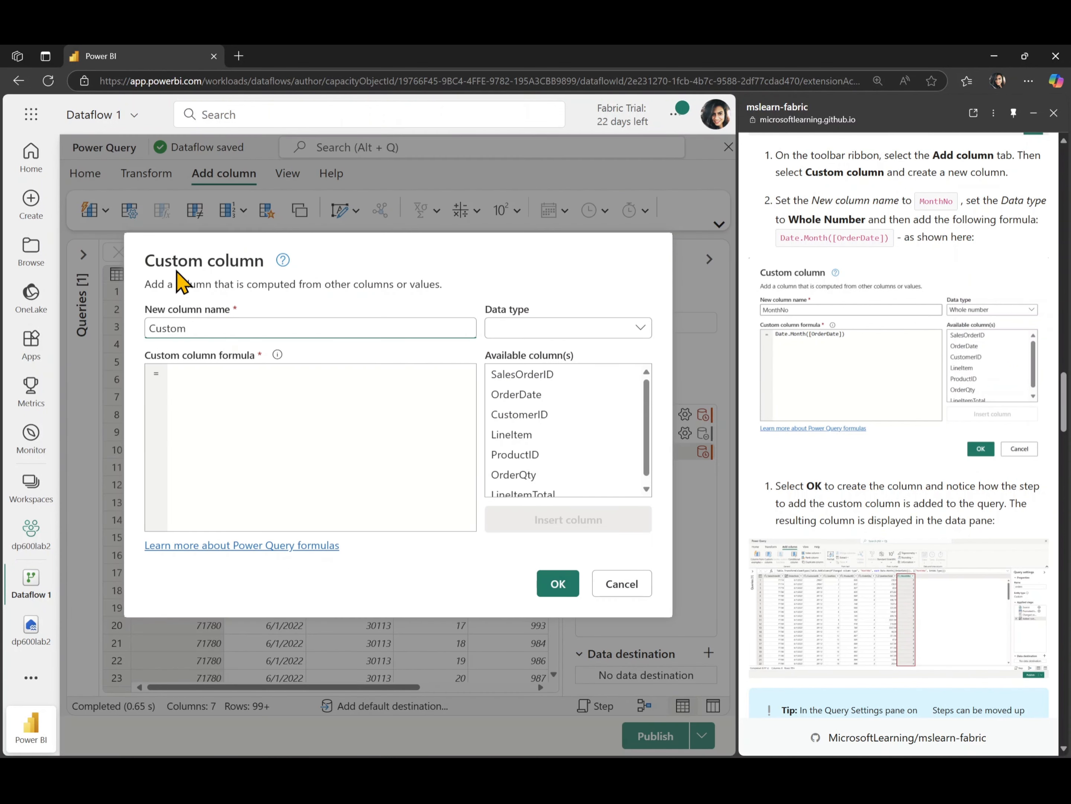
double_click(236, 328)
type("MonthNo")
left_click(584, 331)
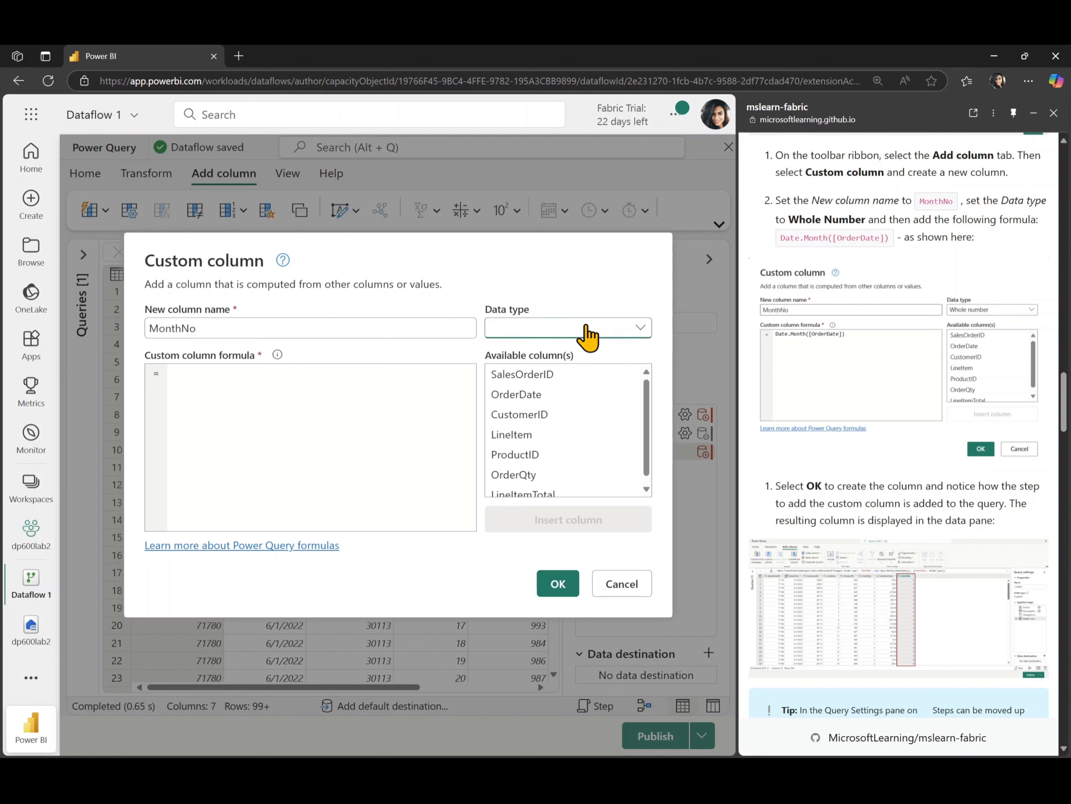
left_click(574, 414)
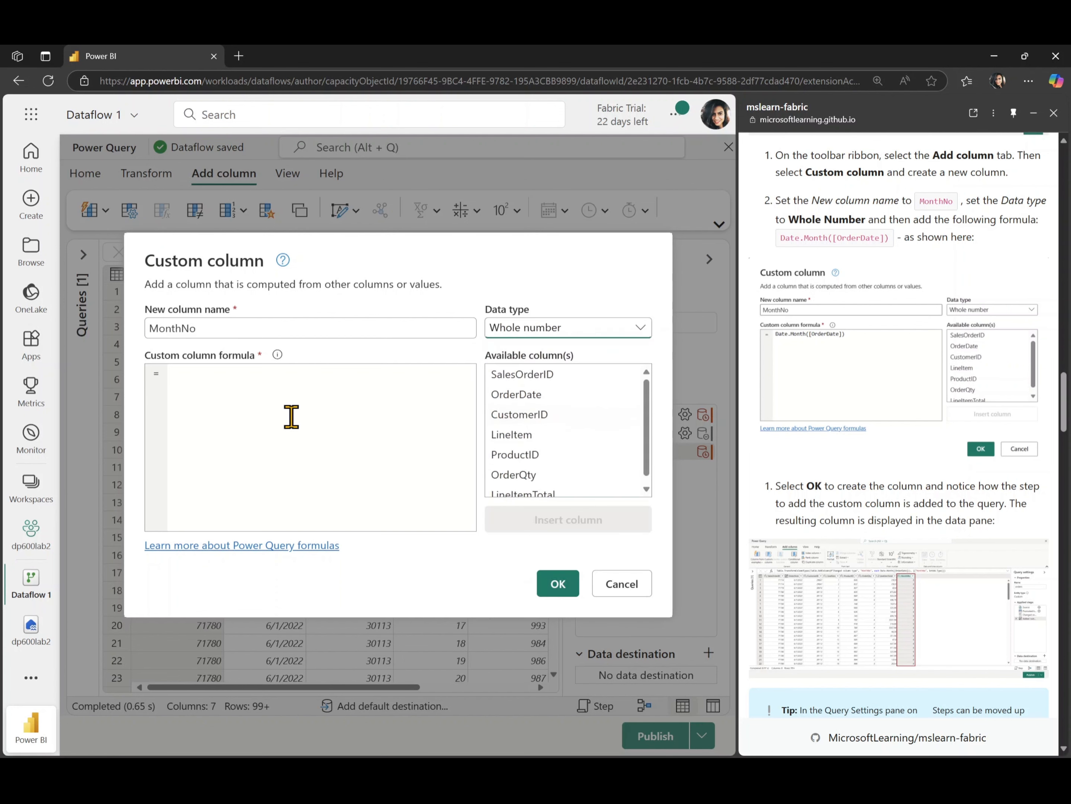
type("Date.Month(")
left_click(522, 395)
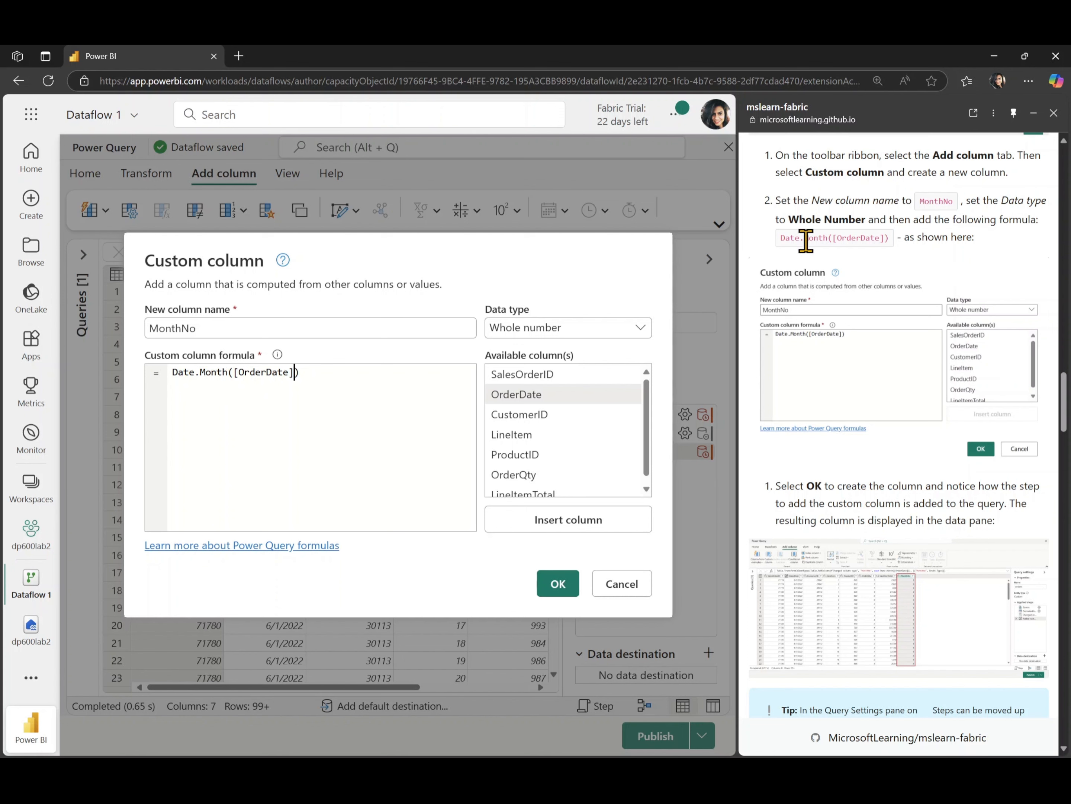
left_click(556, 583)
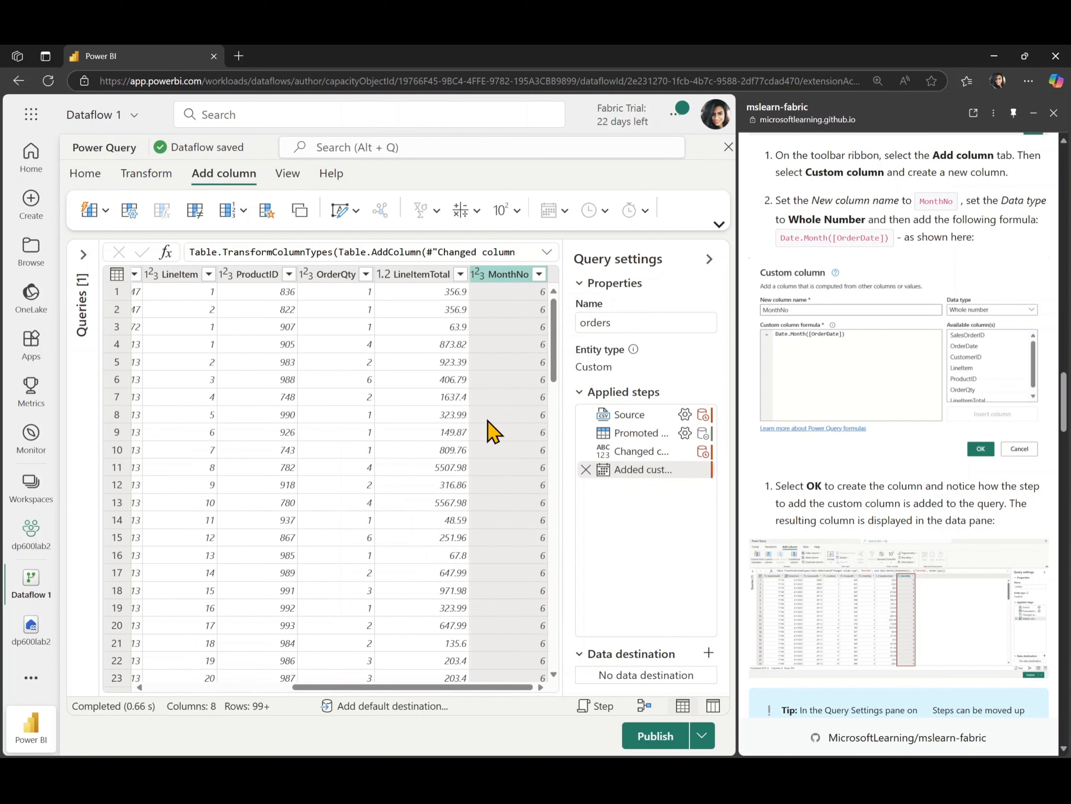
Switch the Power Query ribbon back to the Home tab
scroll(825, 452, "down", 7)
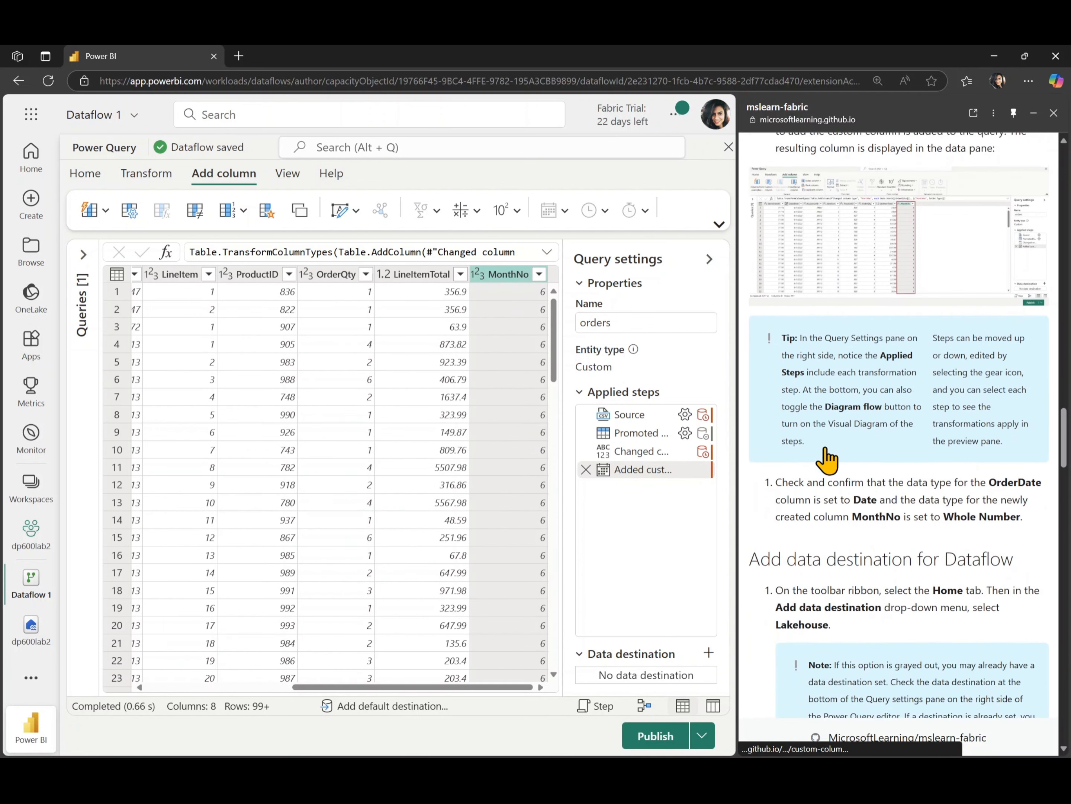
scroll(827, 460, "down", 5)
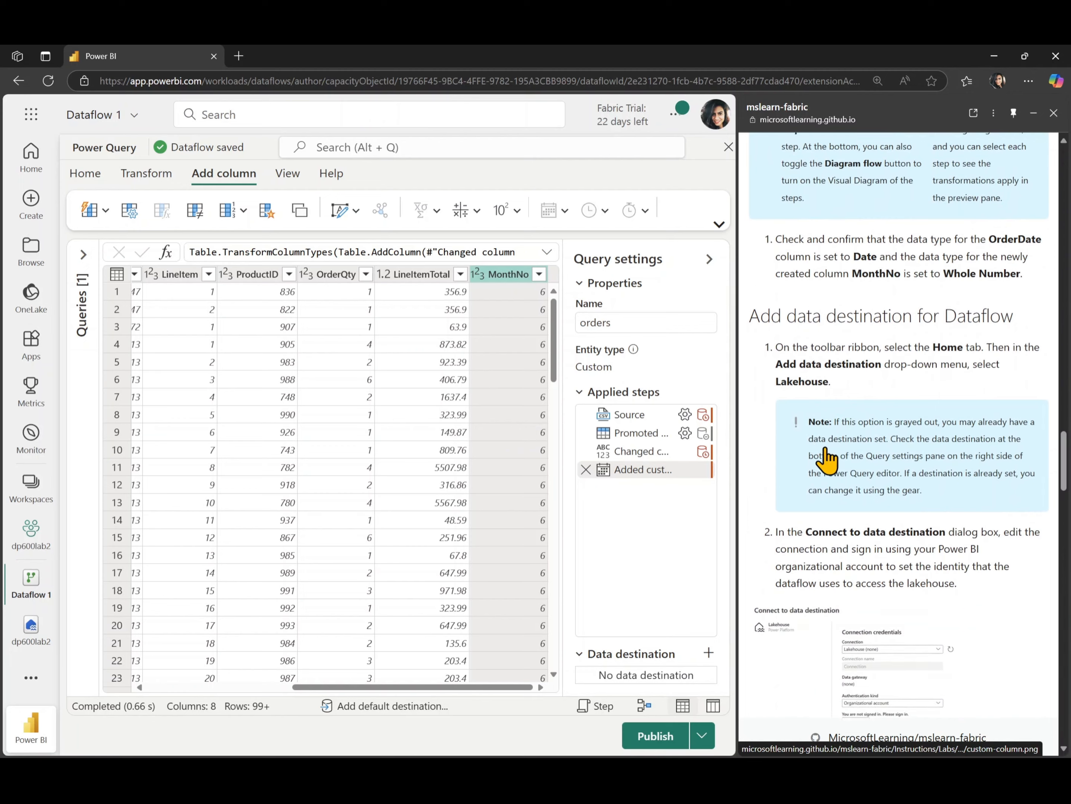
scroll(826, 459, "down", 3)
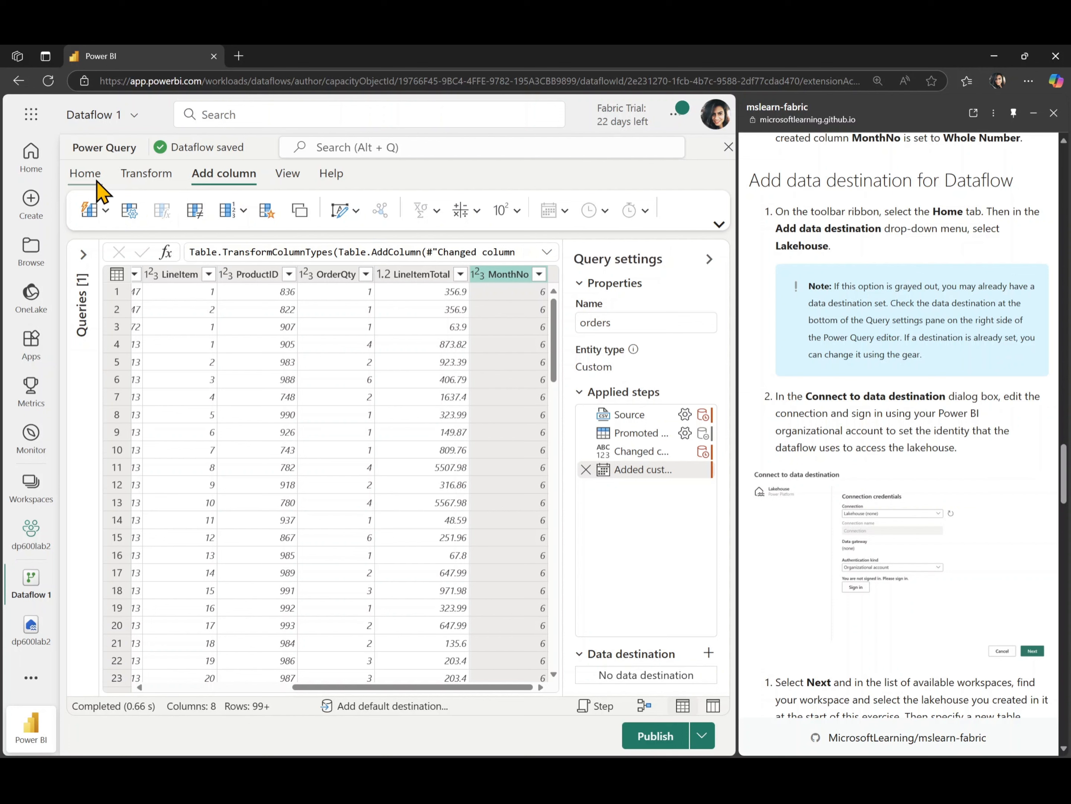
left_click(86, 175)
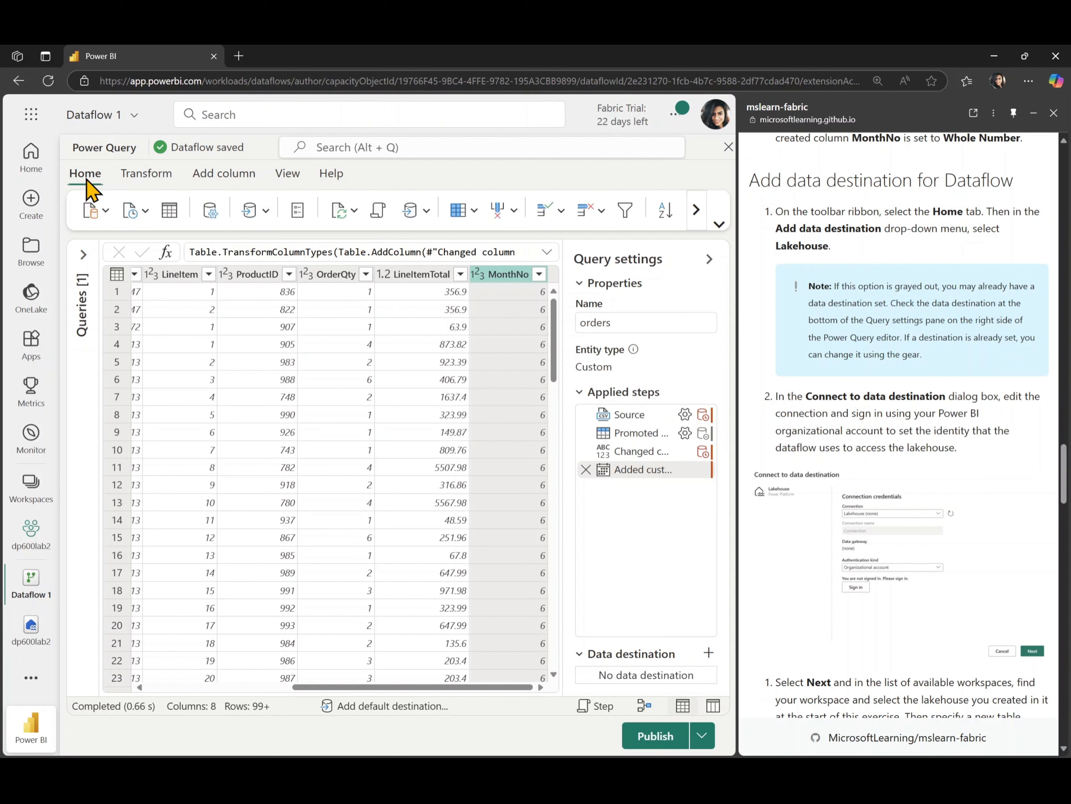
Add a Lakehouse default data destination and create its connection with organizational account credentials
left_click(260, 216)
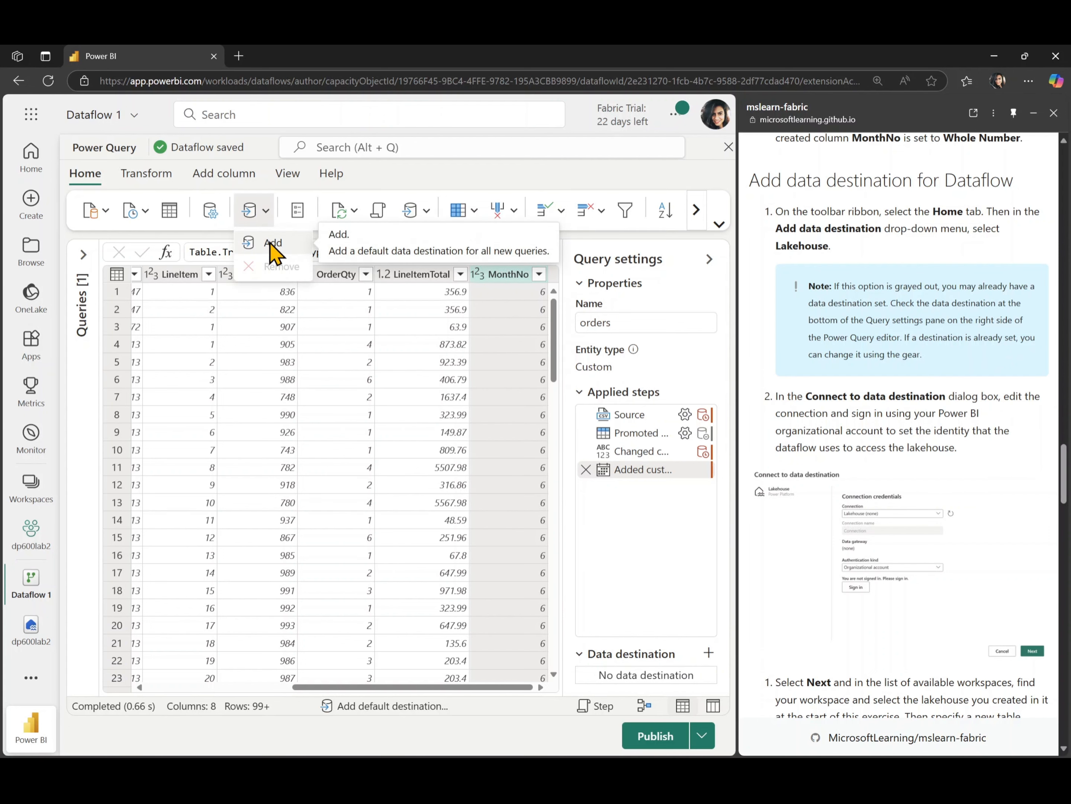
left_click(273, 243)
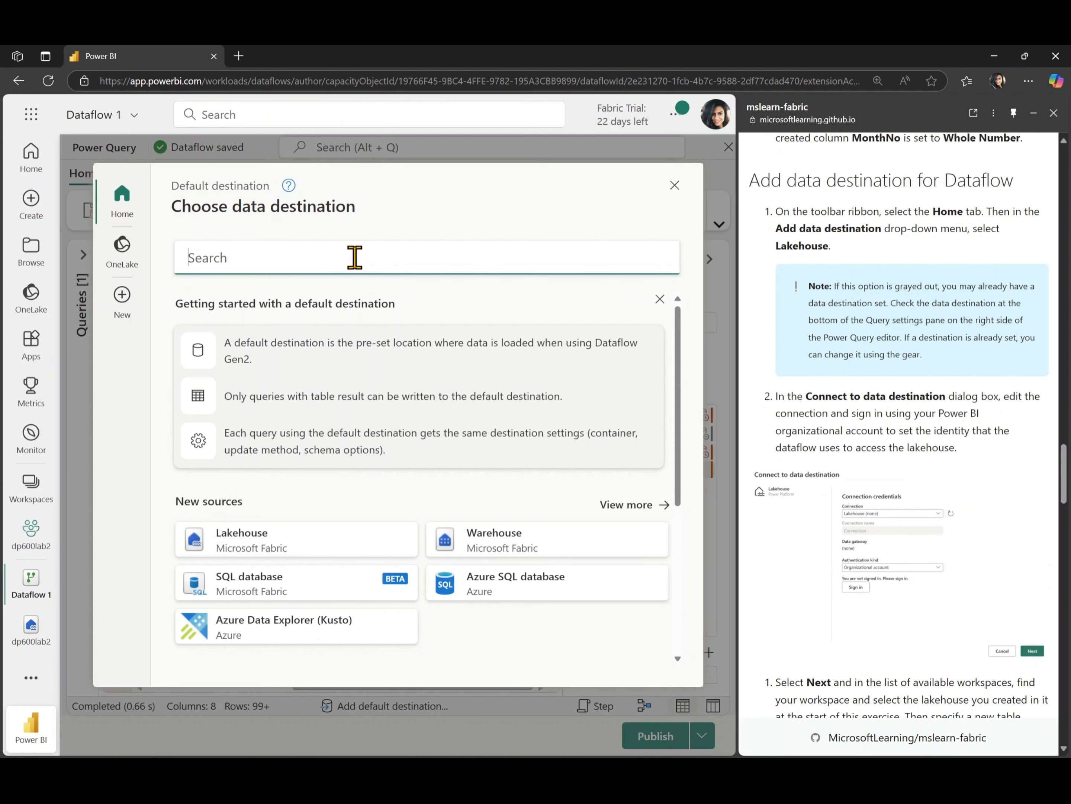
left_click(625, 507)
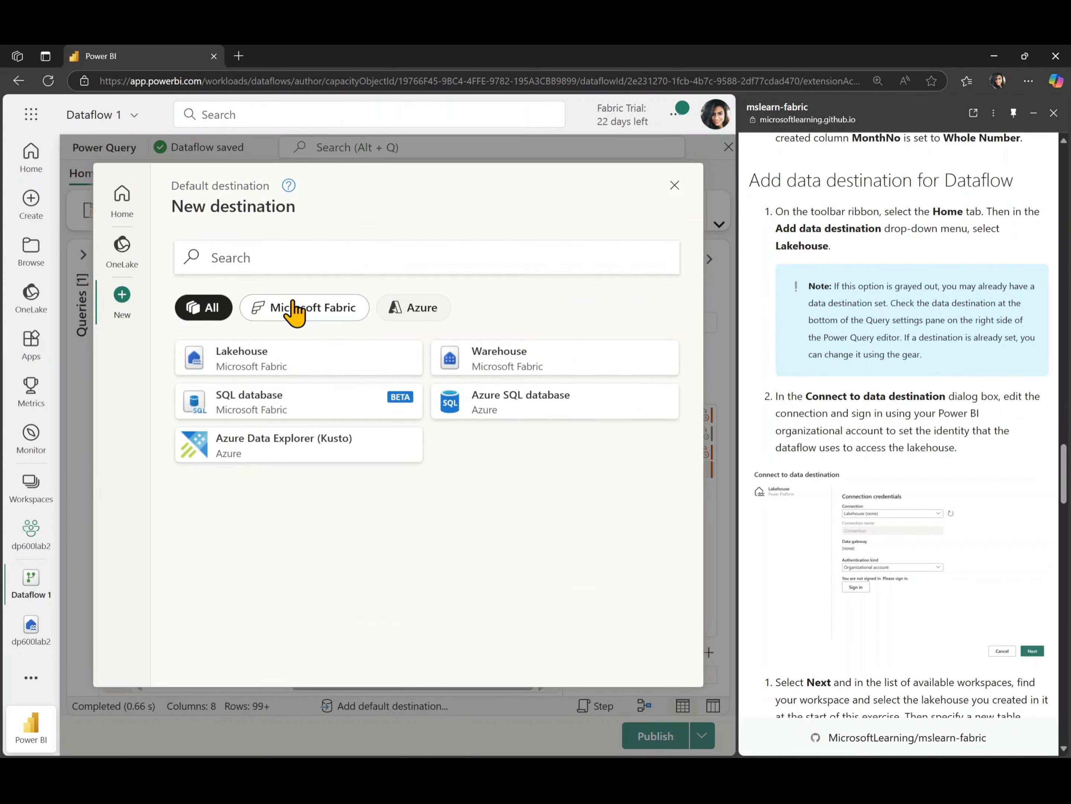
left_click(250, 372)
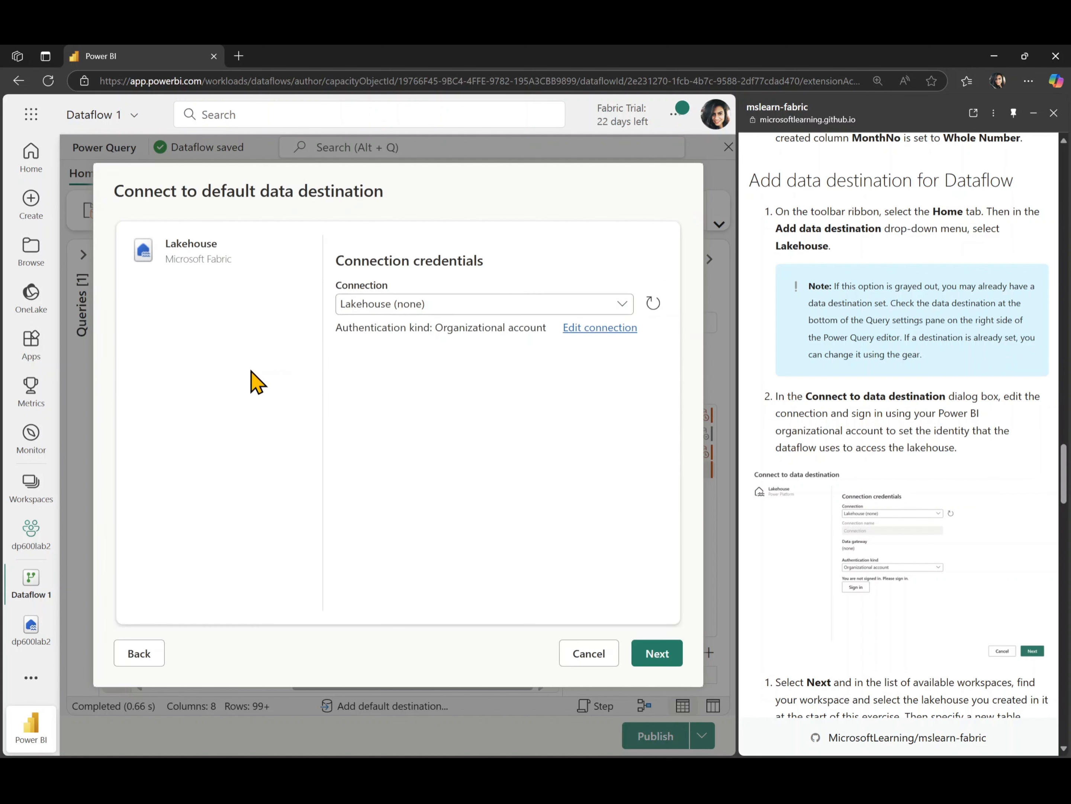
left_click(484, 306)
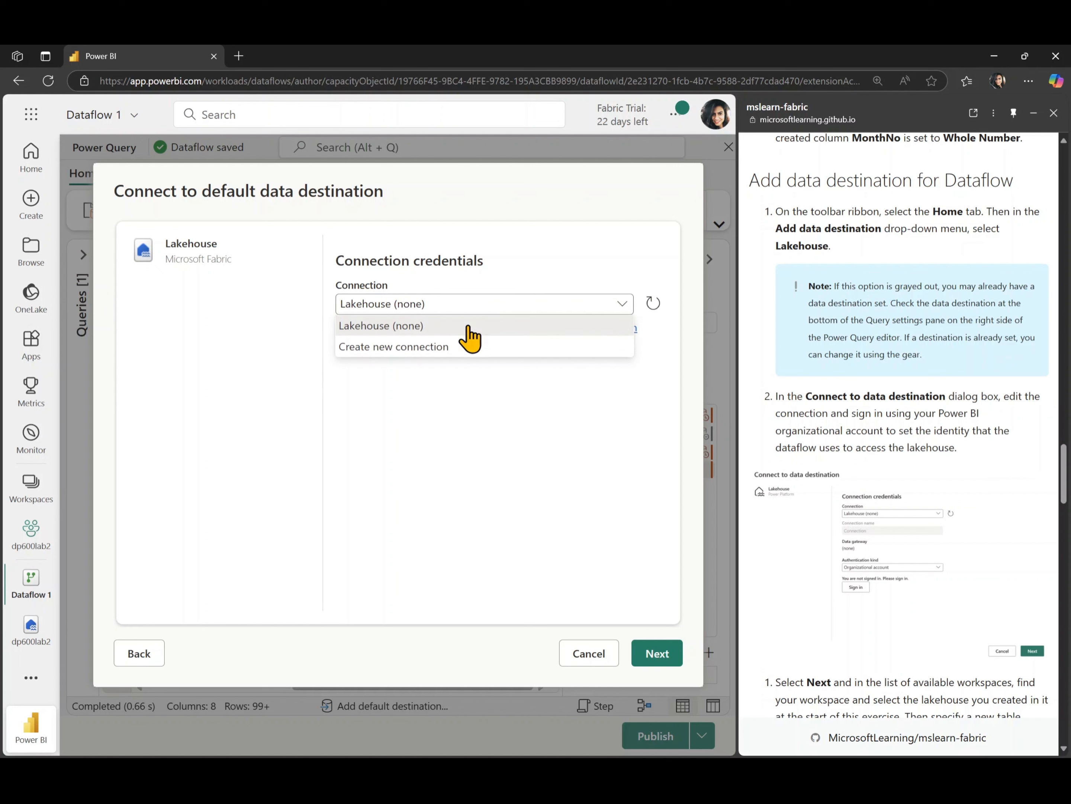
left_click(464, 412)
left_click(602, 327)
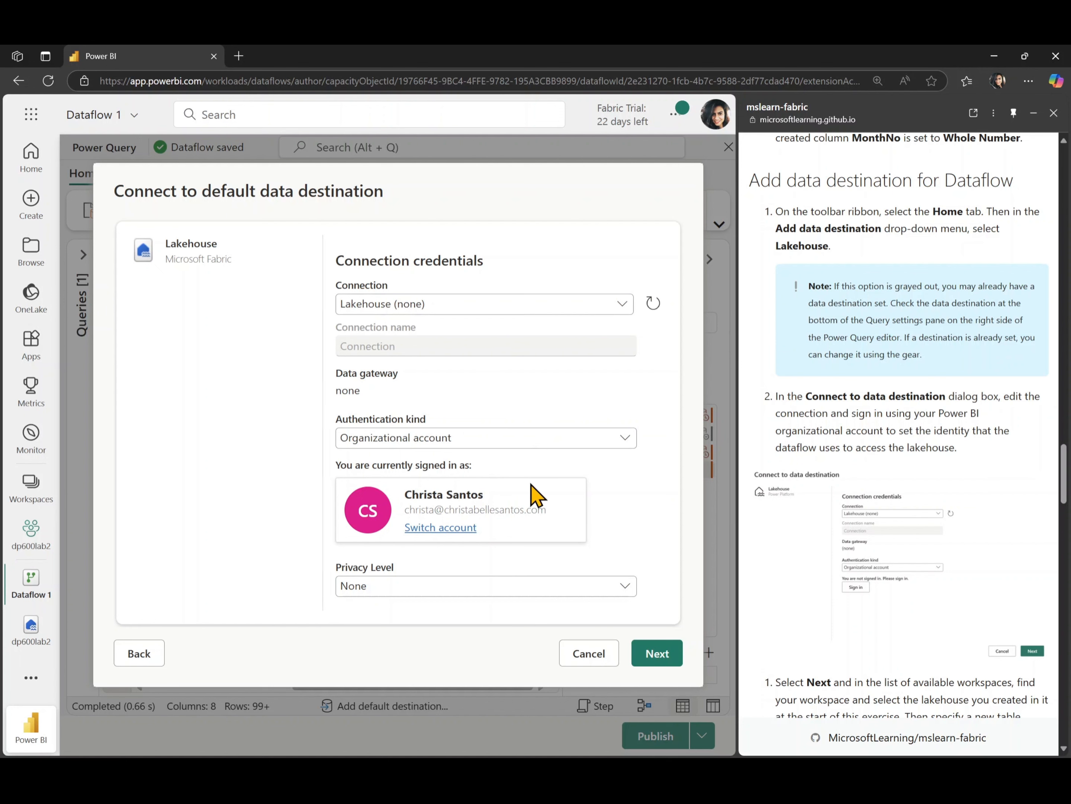
left_click(656, 654)
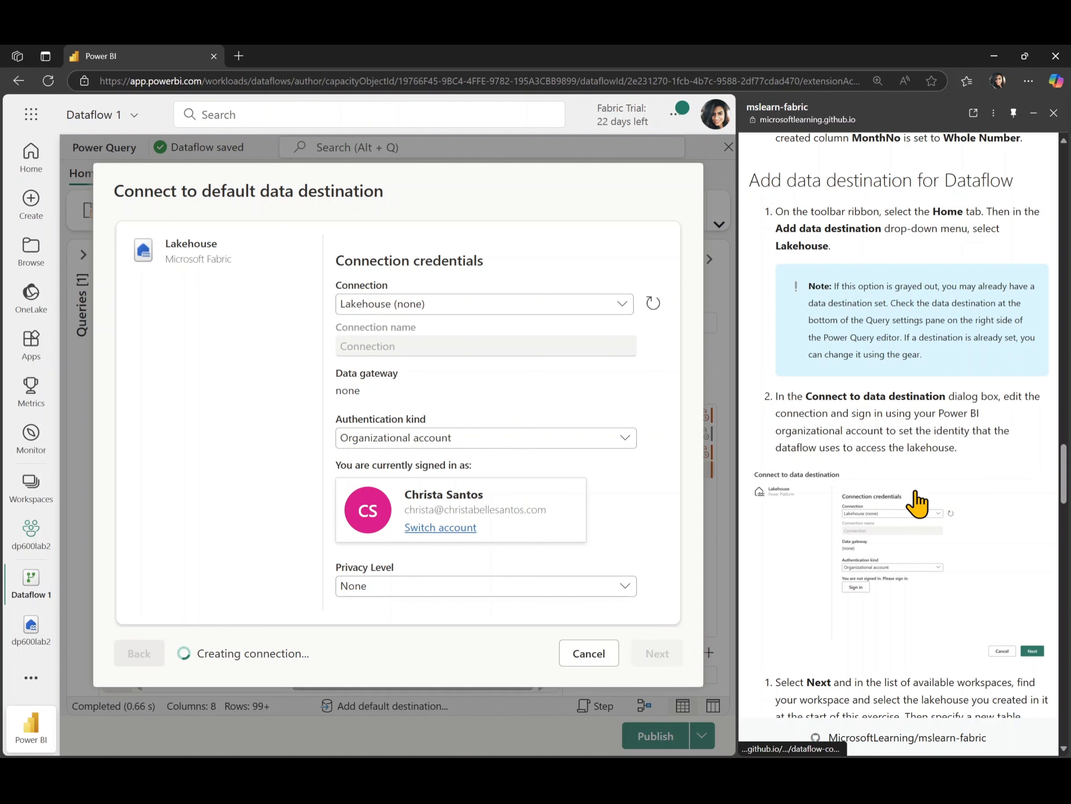
scroll(916, 492, "down", 8)
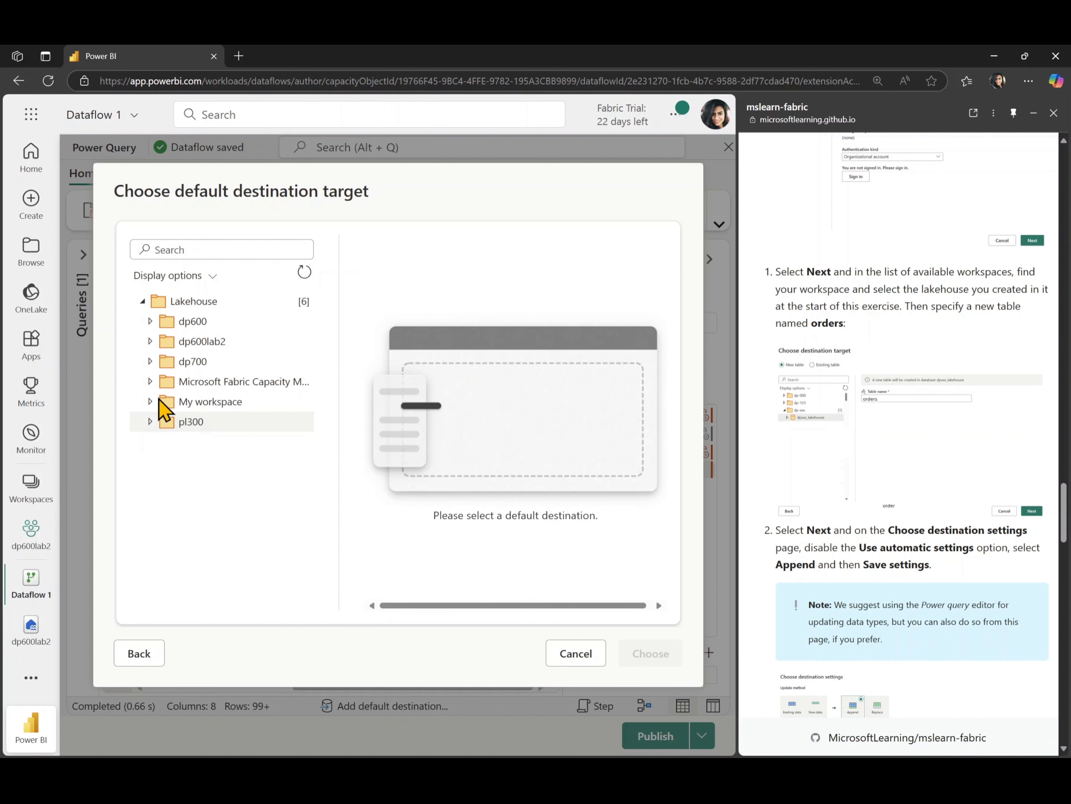
Choose the dp600lab2 lakehouse as the default destination and skip binding existing queries
left_click(150, 341)
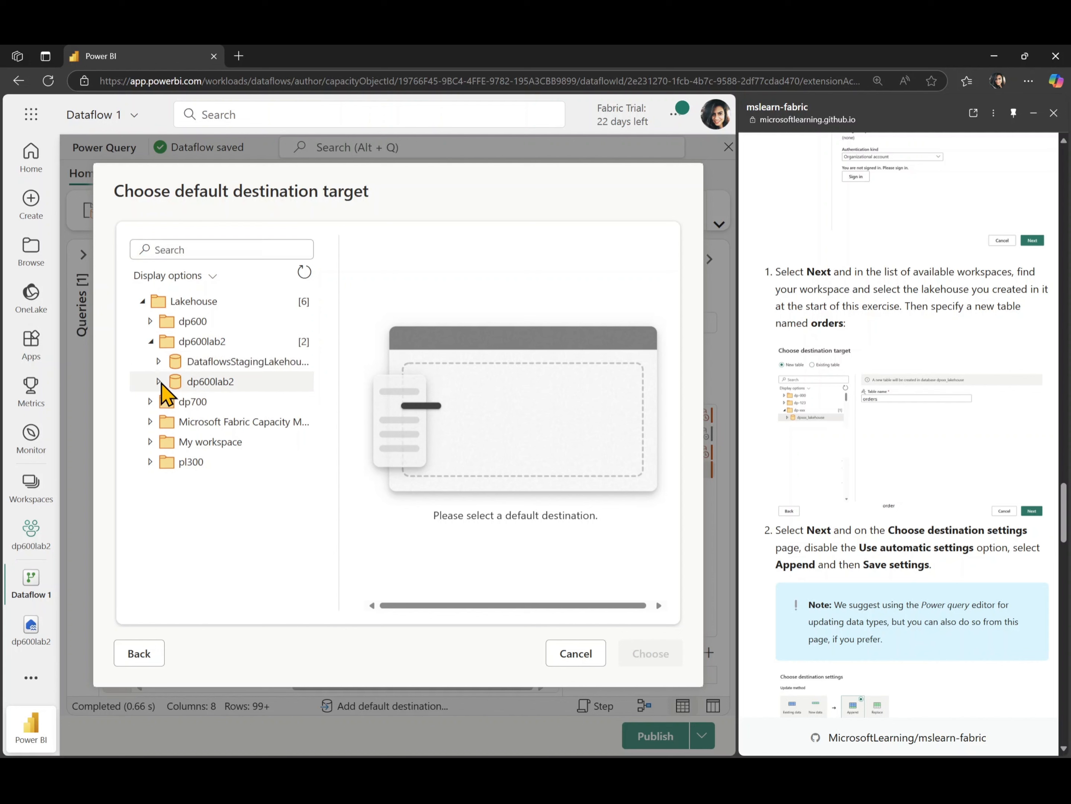
left_click(210, 381)
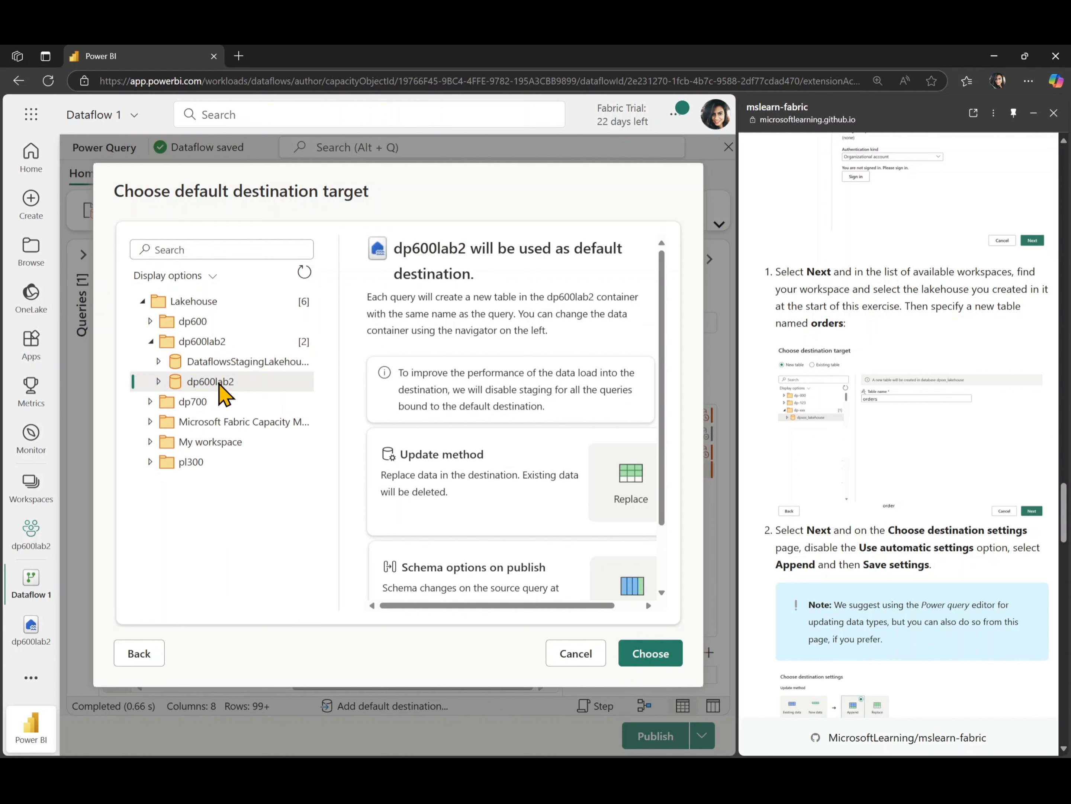
scroll(791, 430, "down", 1)
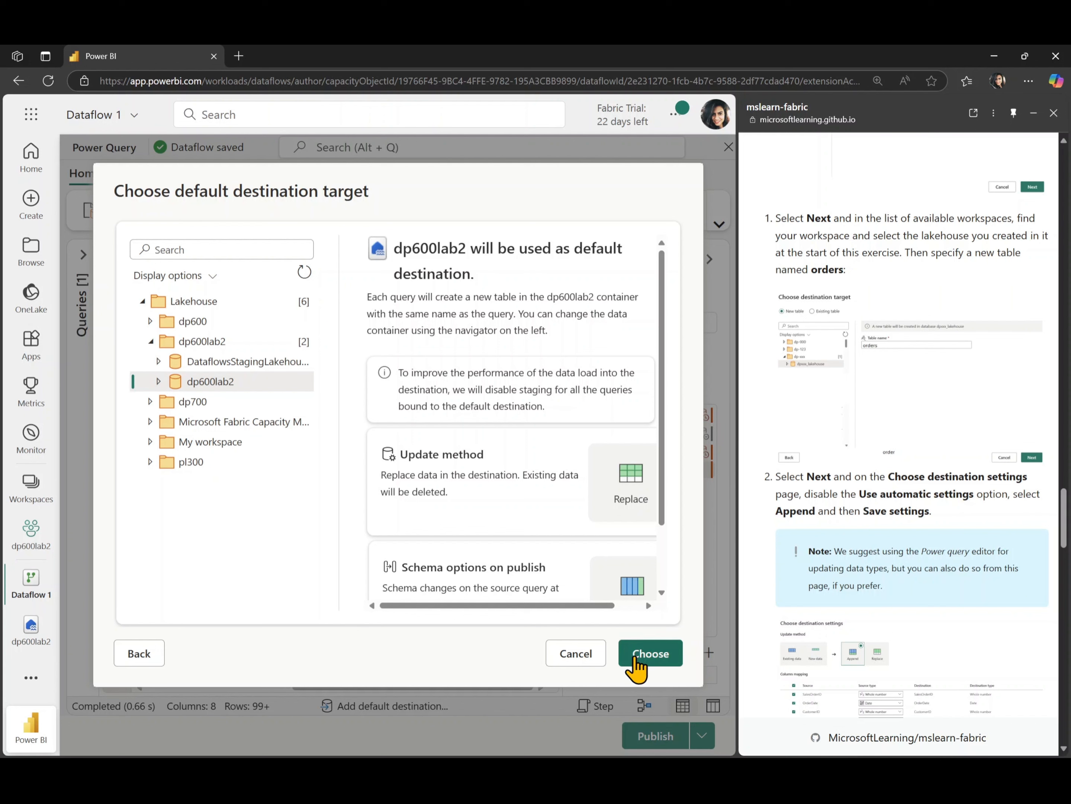
scroll(897, 564, "down", 1)
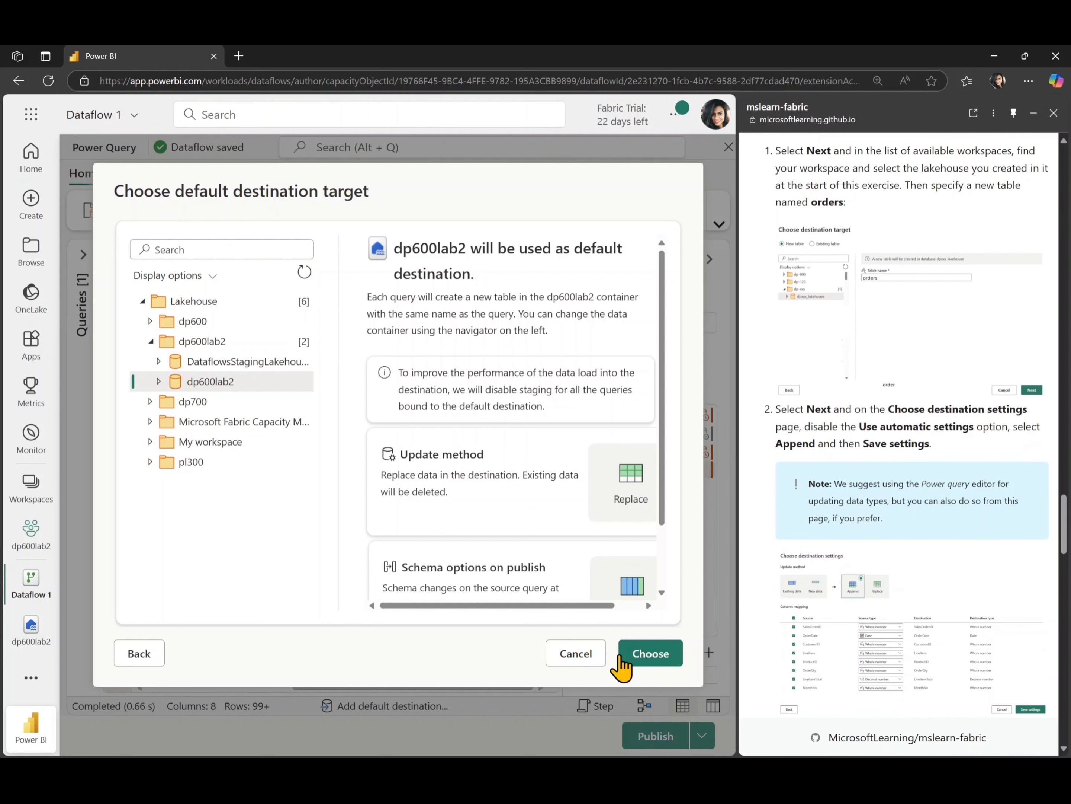
scroll(575, 501, "down", 1)
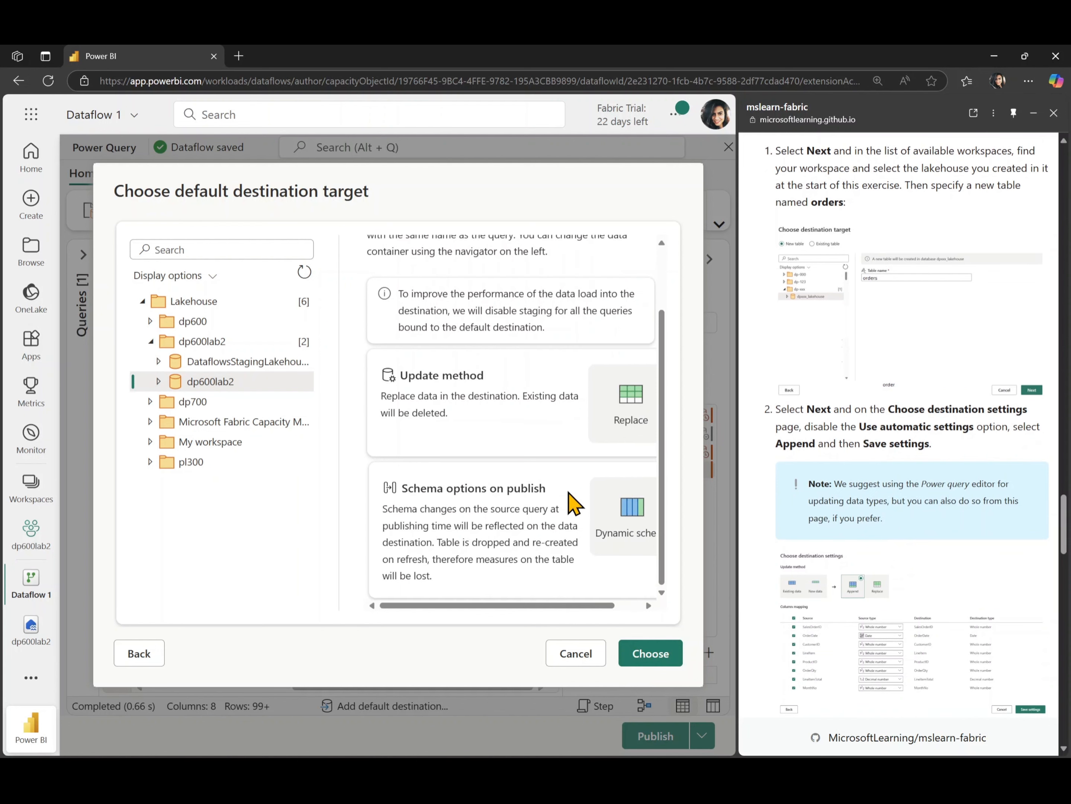
left_click(650, 659)
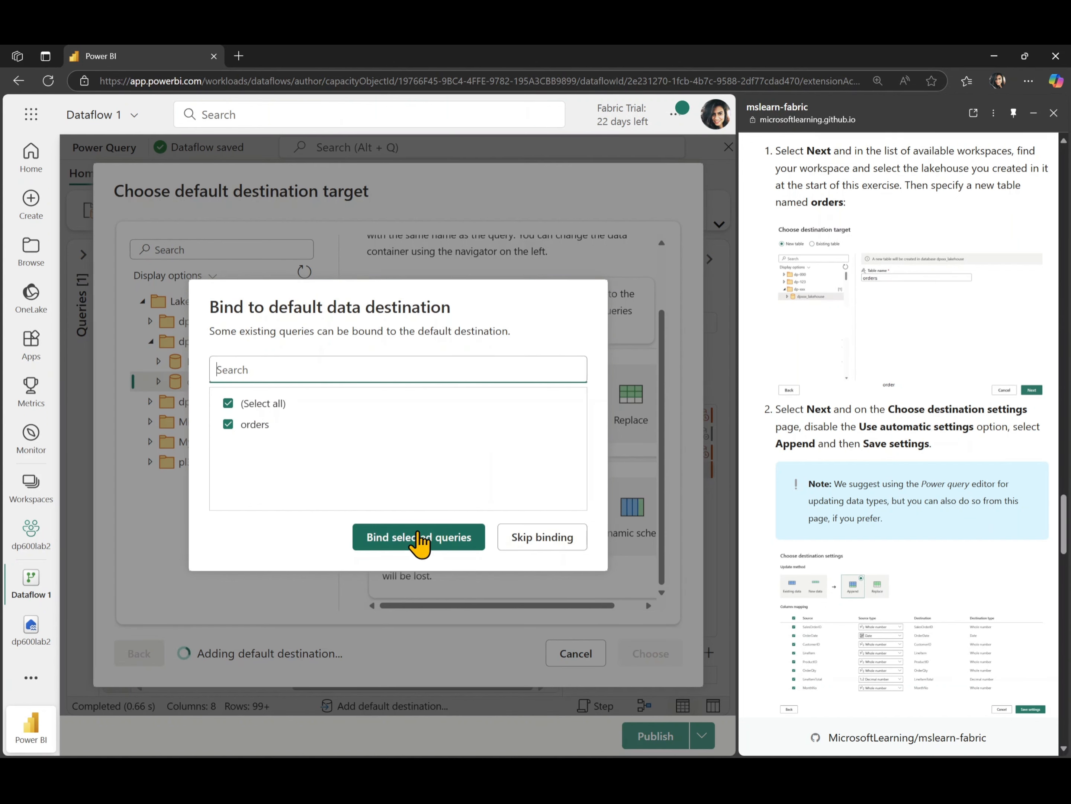
left_click(543, 536)
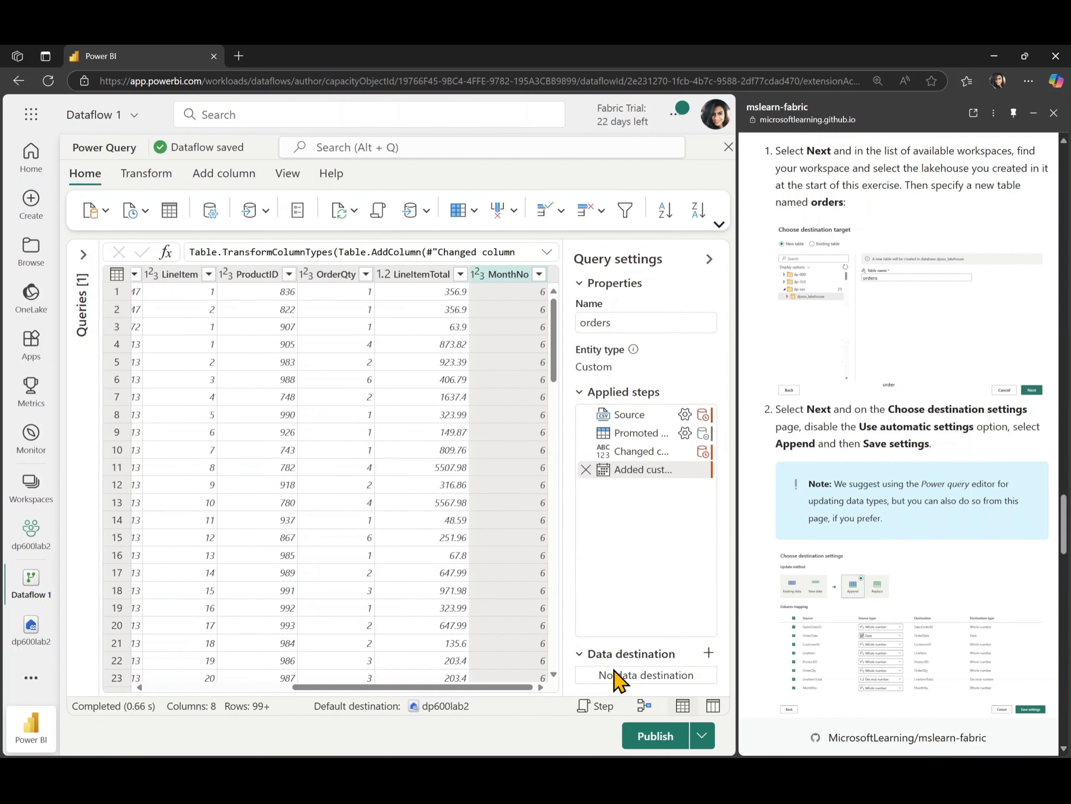
Check the Default data destination options, then switch the dataflow to Diagram view
left_click(267, 215)
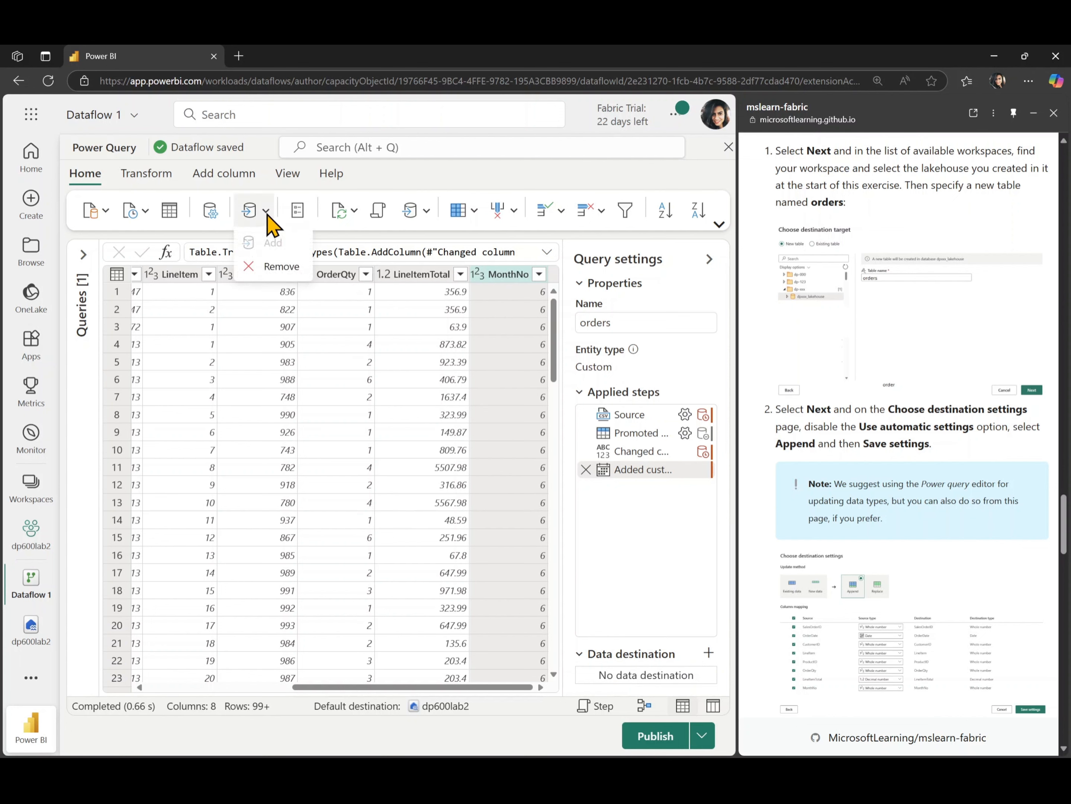
left_click(372, 177)
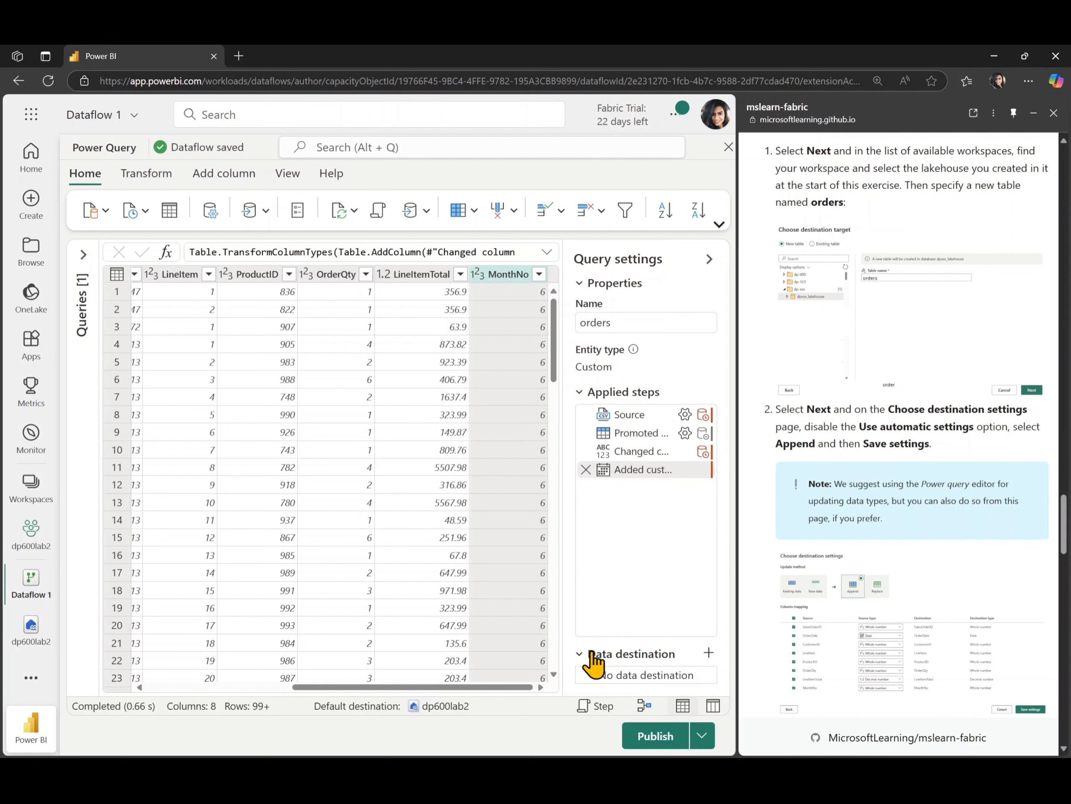
left_click(265, 210)
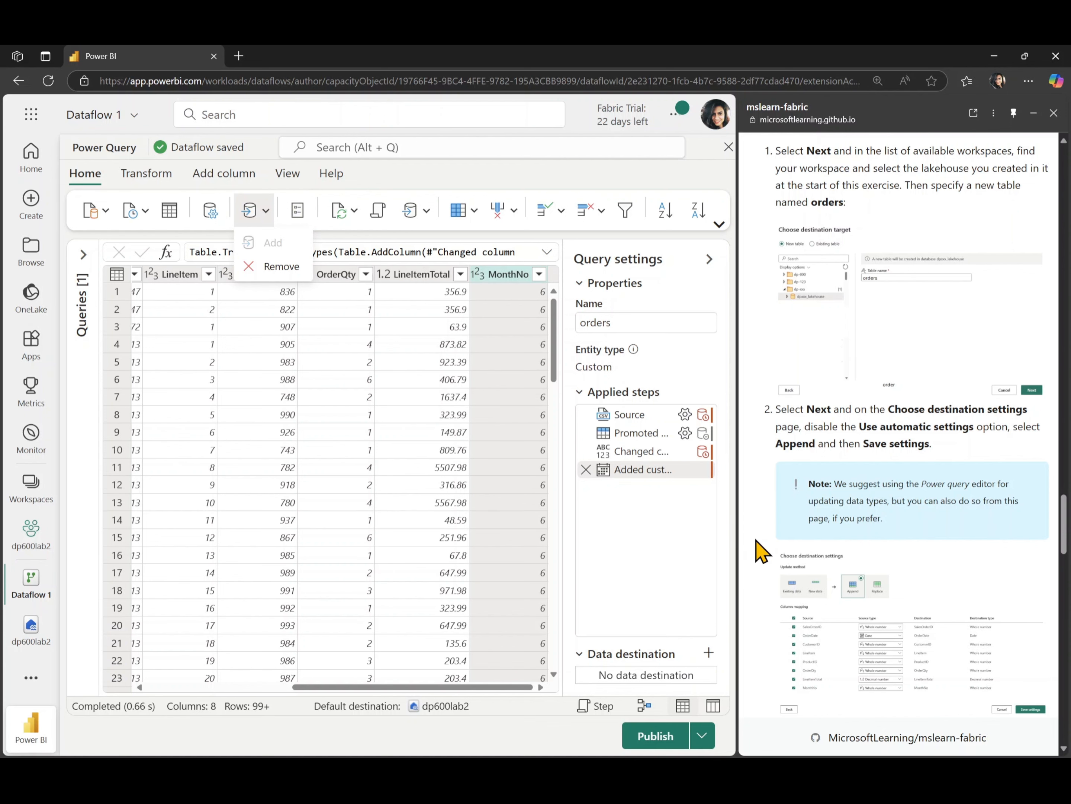
scroll(761, 551, "down", 8)
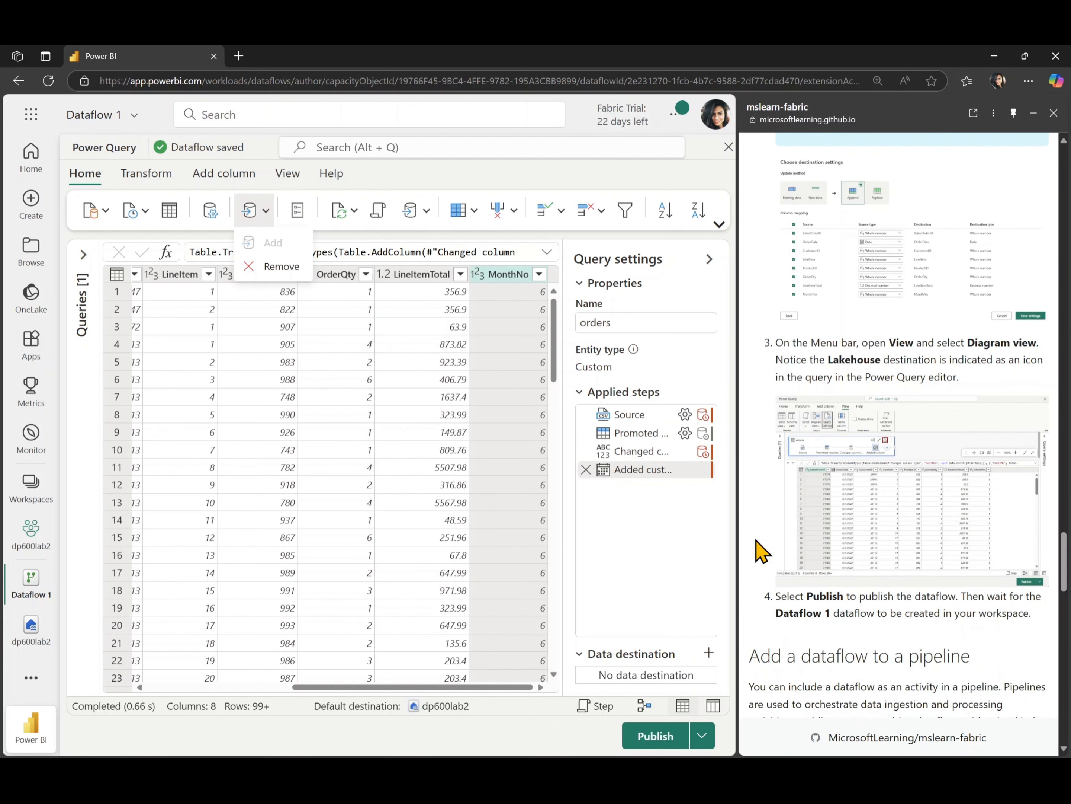
left_click(644, 710)
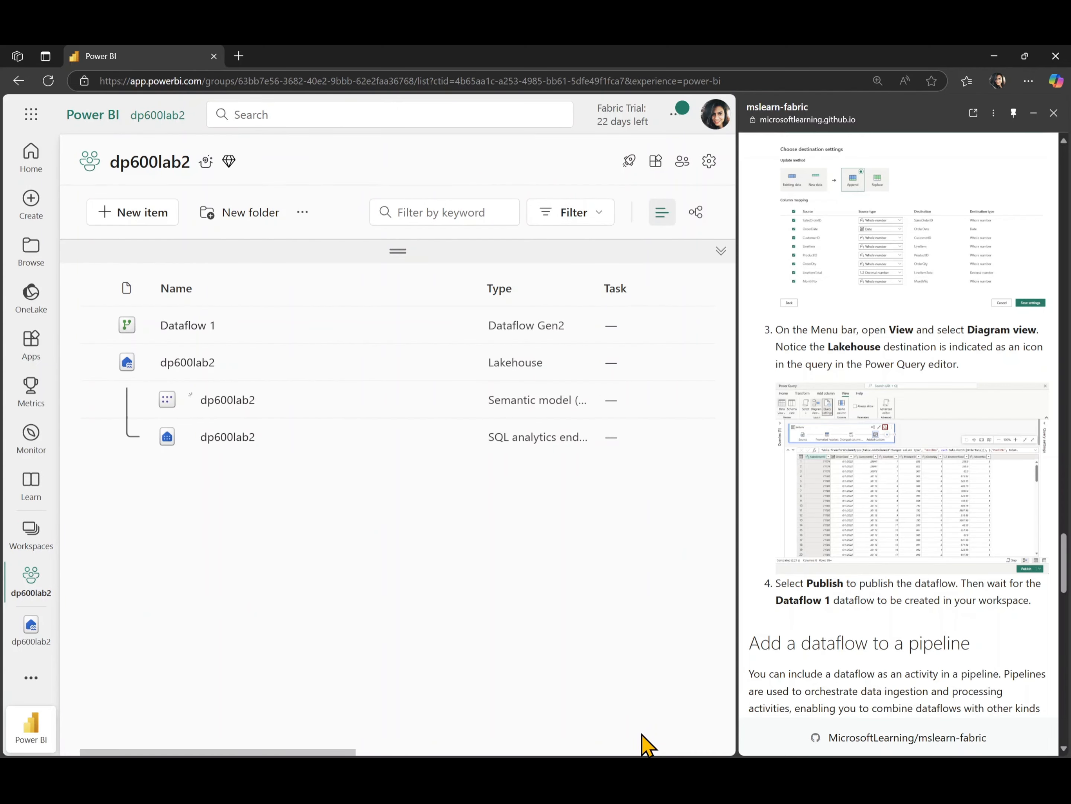
Scroll around the dp600lab2 workspace until Dataflow 1 shows its successful publish and 2/27/2025 refresh
scroll(902, 603, "down", 3)
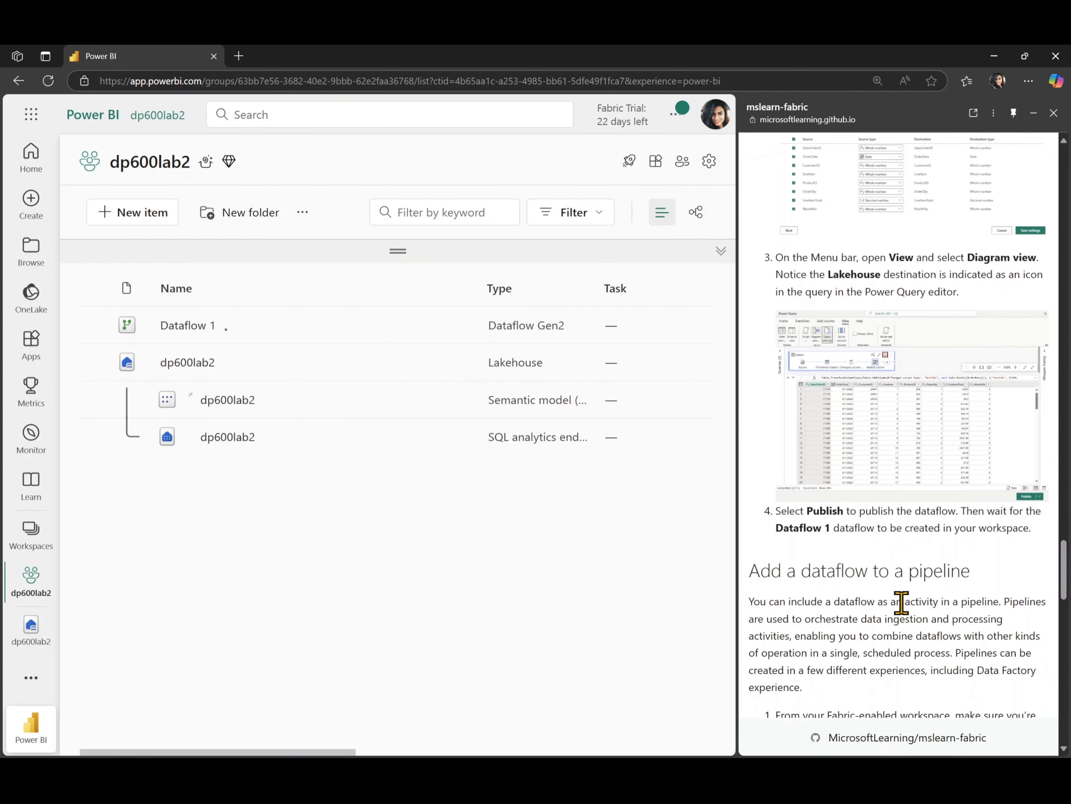
scroll(899, 600, "down", 3)
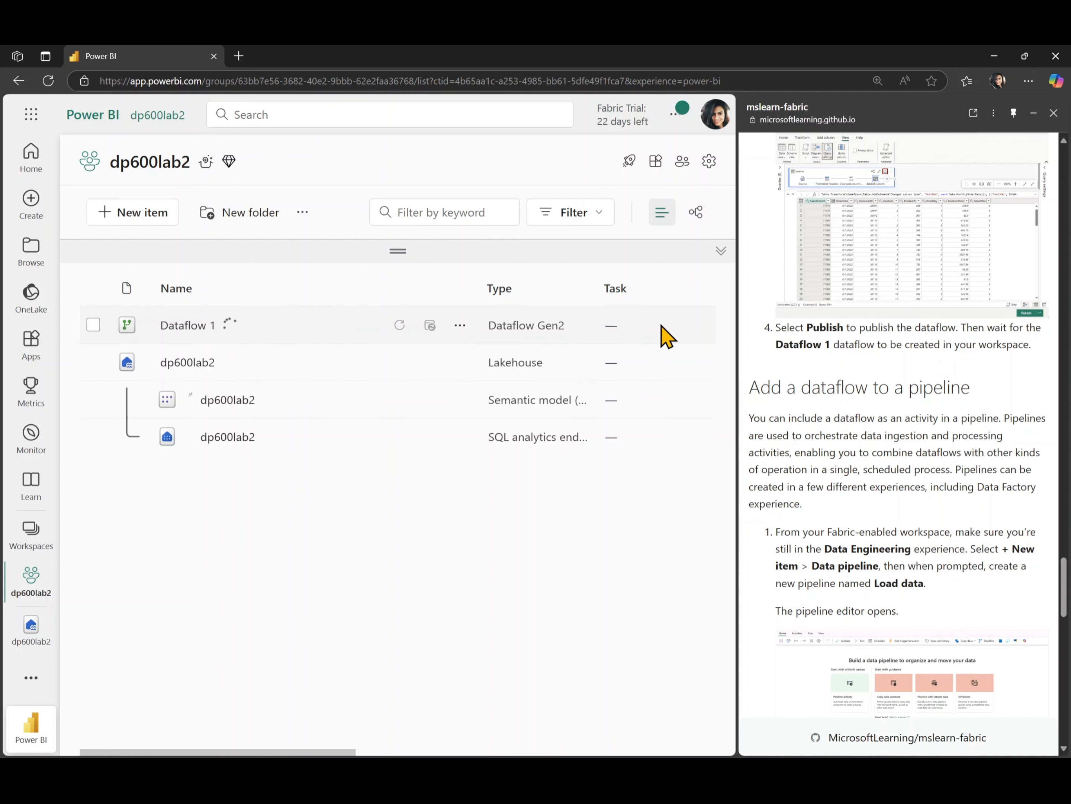
scroll(666, 336, "right", 3)
scroll(666, 337, "right", 3)
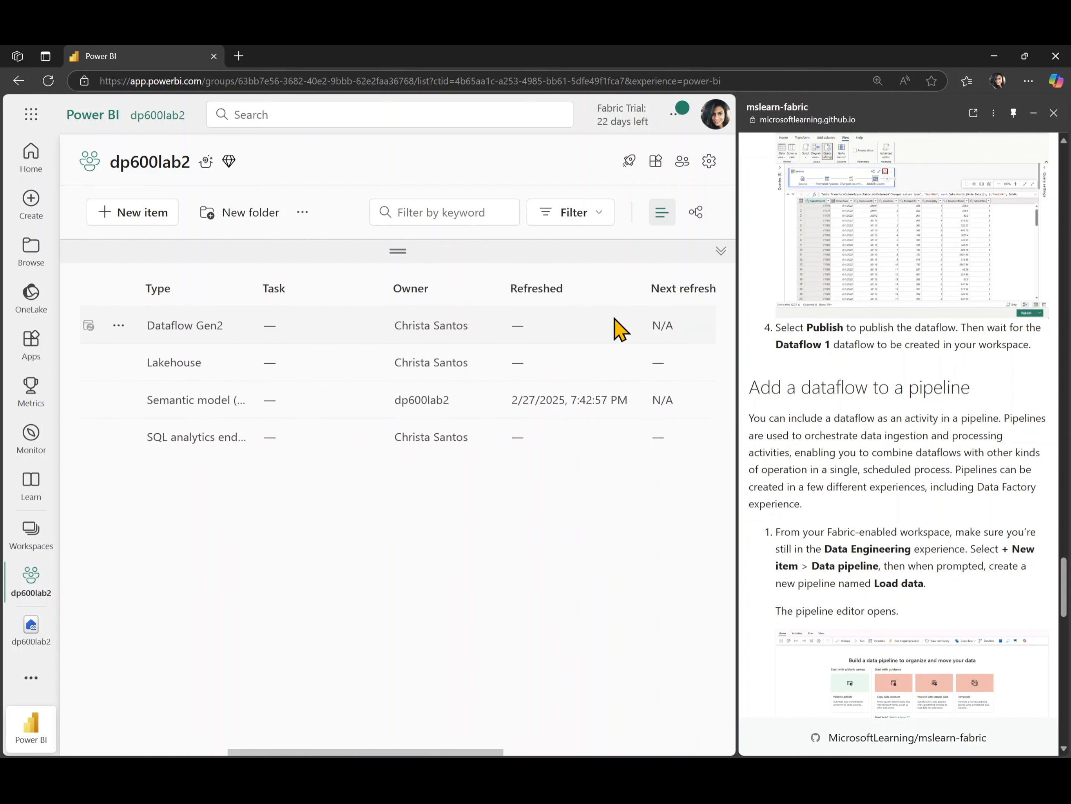
scroll(632, 330, "left", 2)
scroll(632, 329, "right", 3)
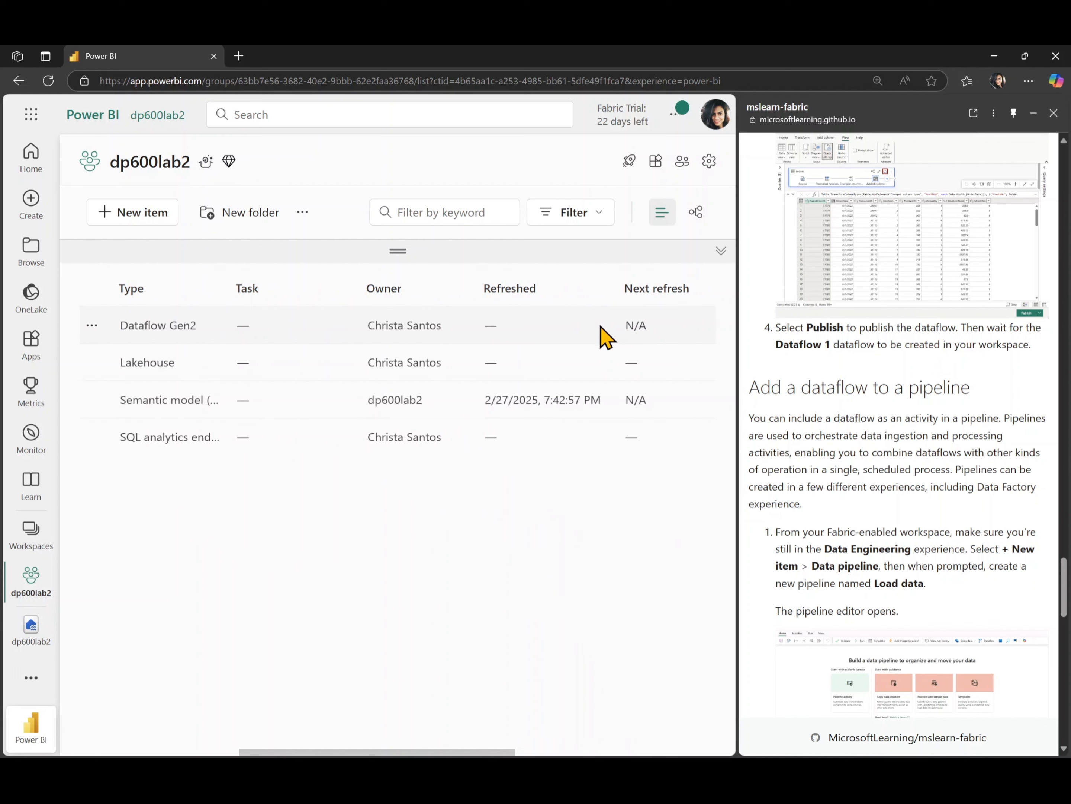
scroll(495, 327, "left", 10)
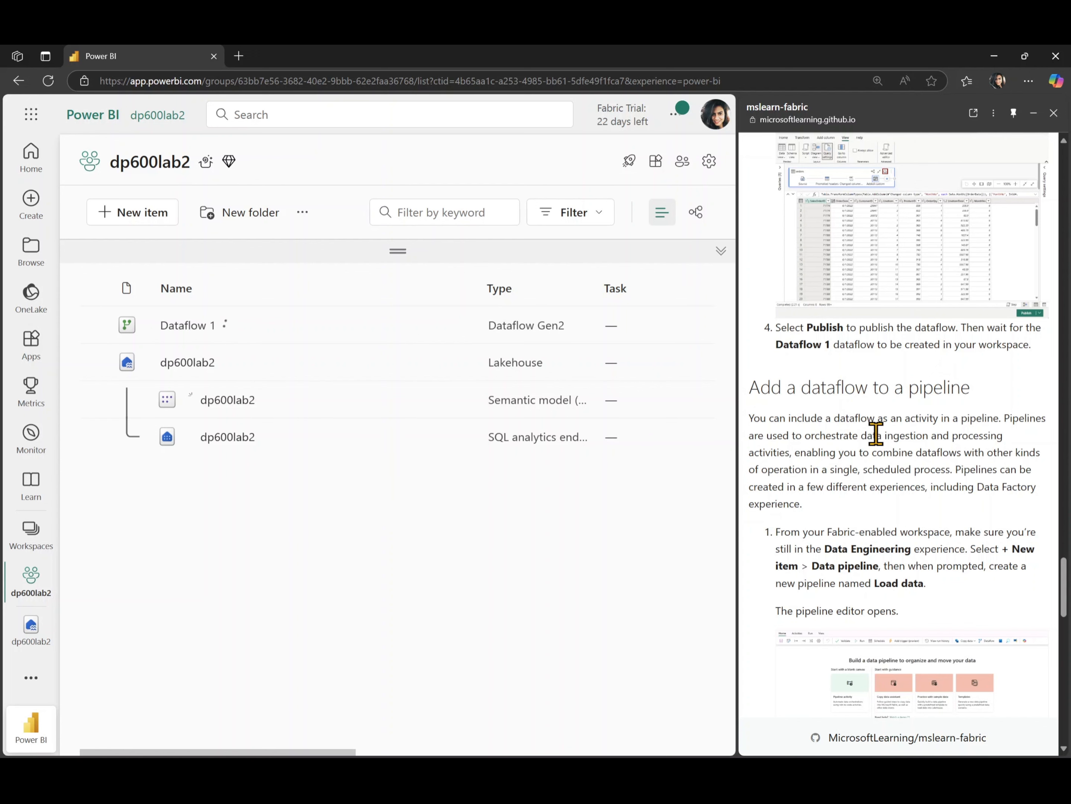
scroll(875, 433, "down", 3)
scroll(877, 428, "down", 2)
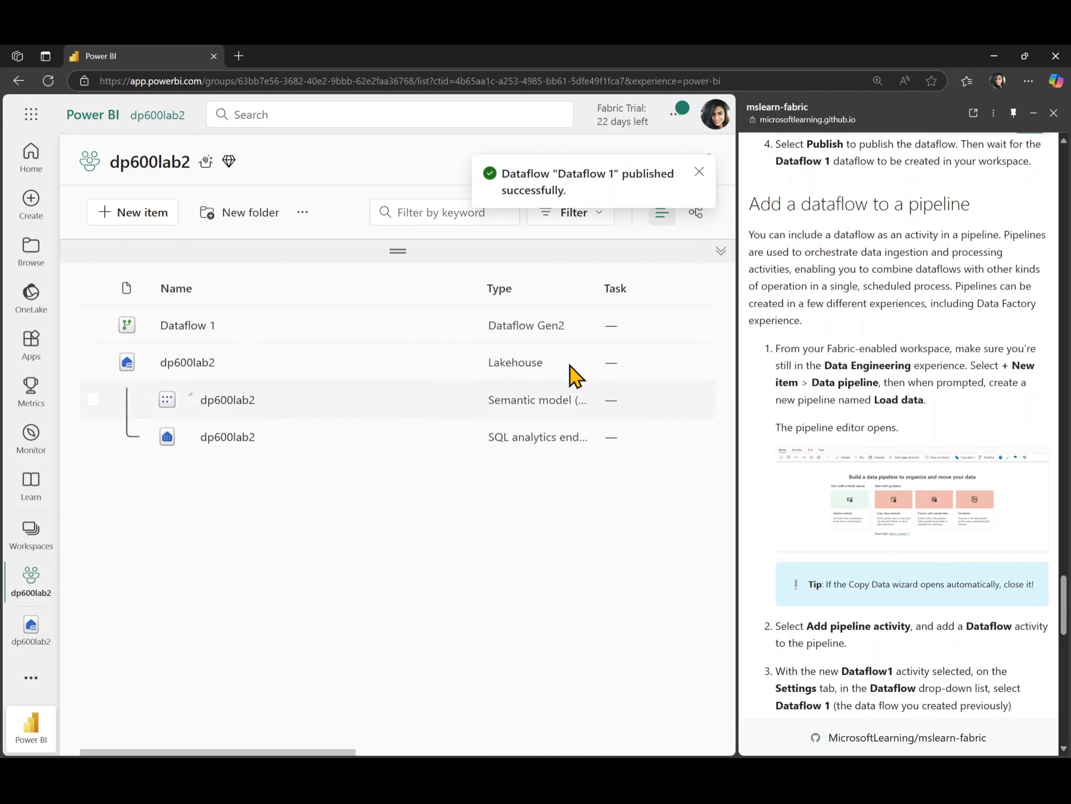
scroll(576, 324, "right", 3)
scroll(575, 324, "right", 4)
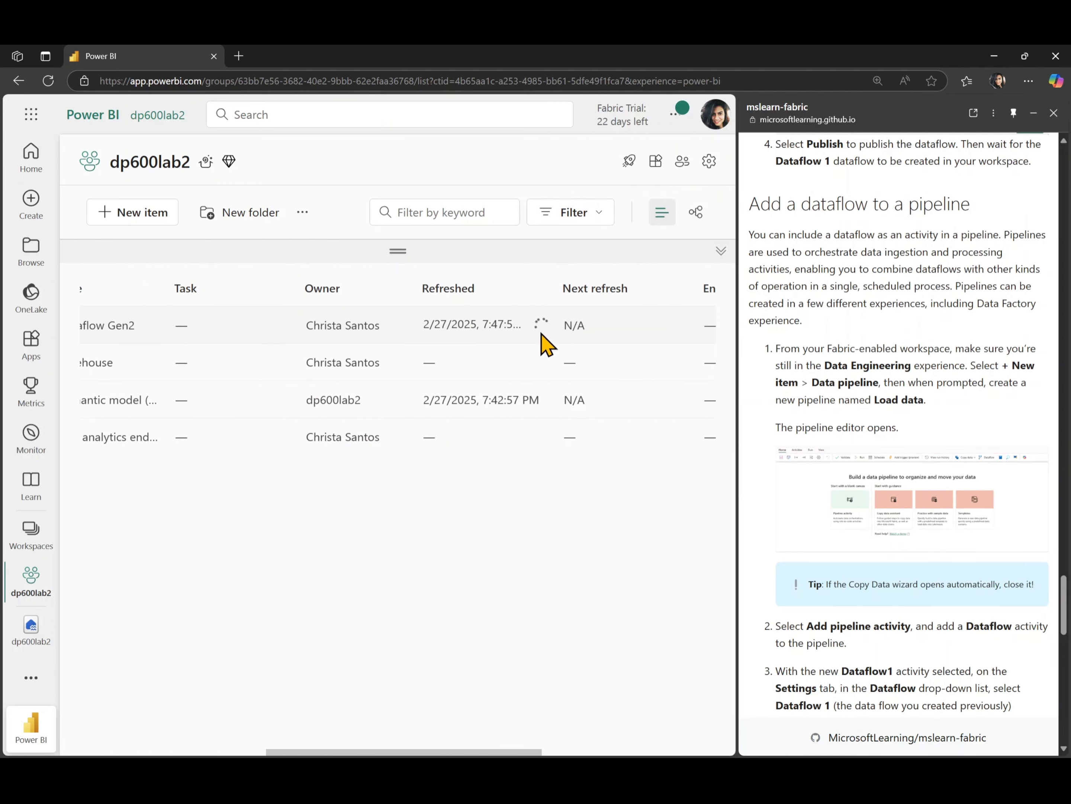
scroll(528, 353, "left", 2)
scroll(530, 354, "left", 6)
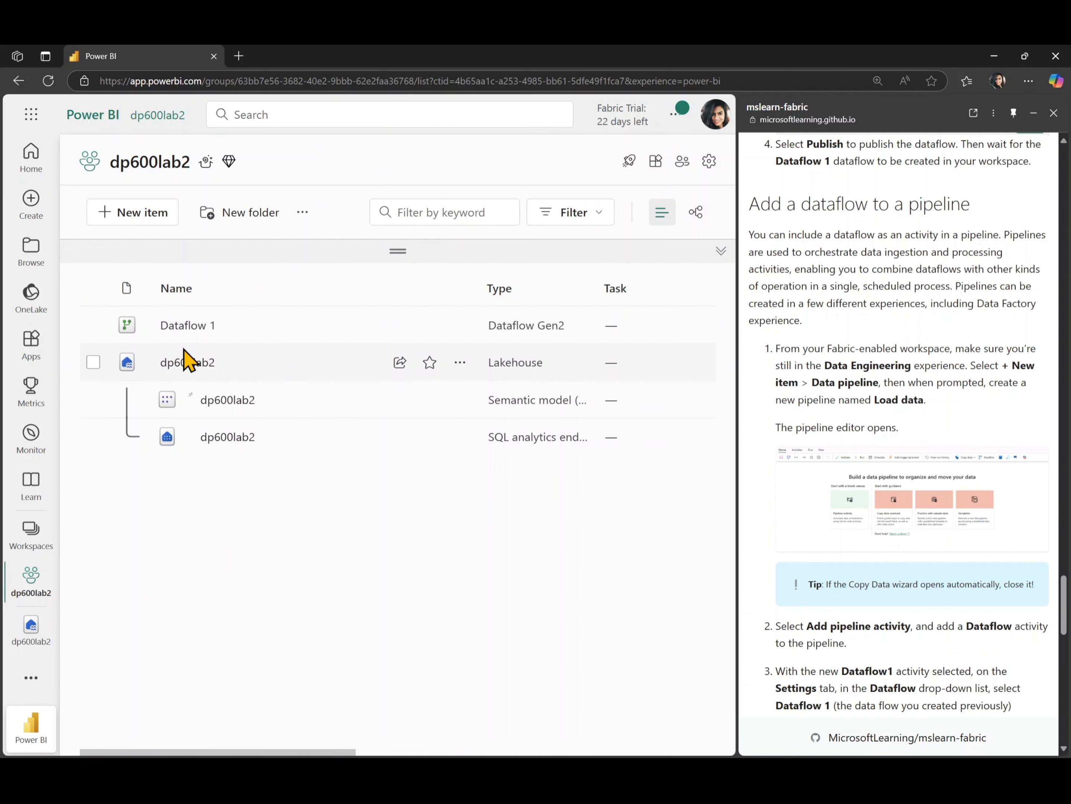
Create a new data pipeline item named 'Load data' in dp600lab2
left_click(147, 214)
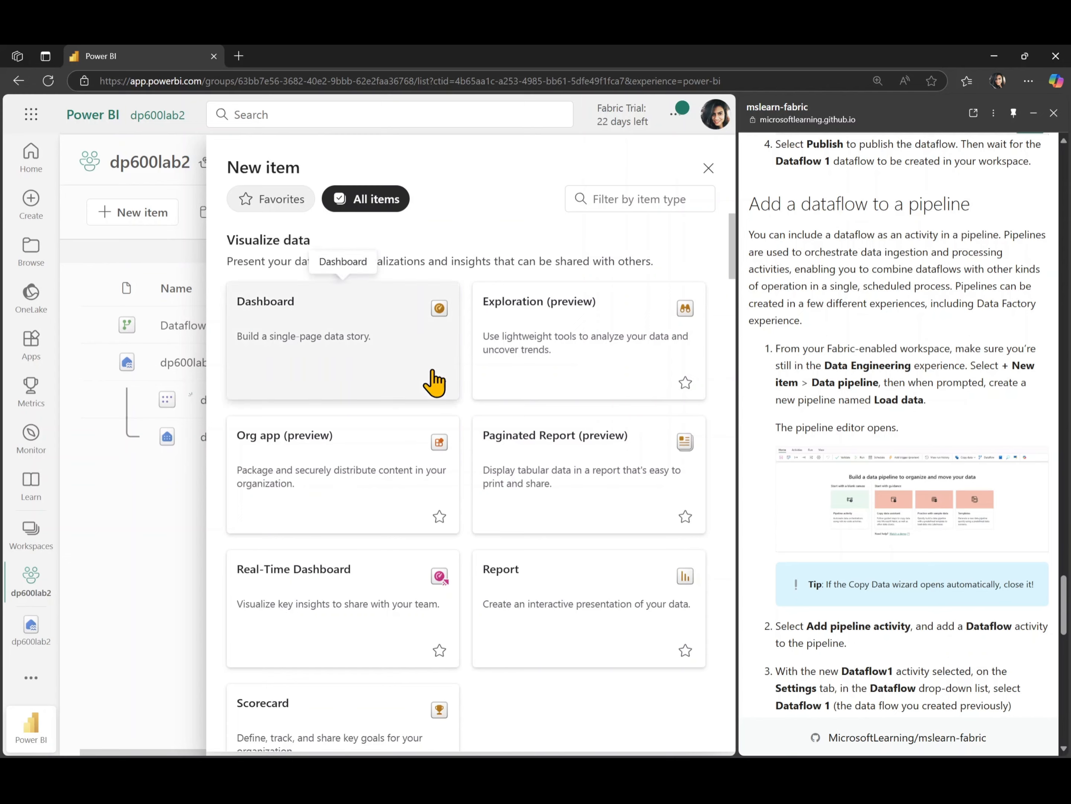
scroll(507, 586, "down", 10)
scroll(505, 587, "up", 2)
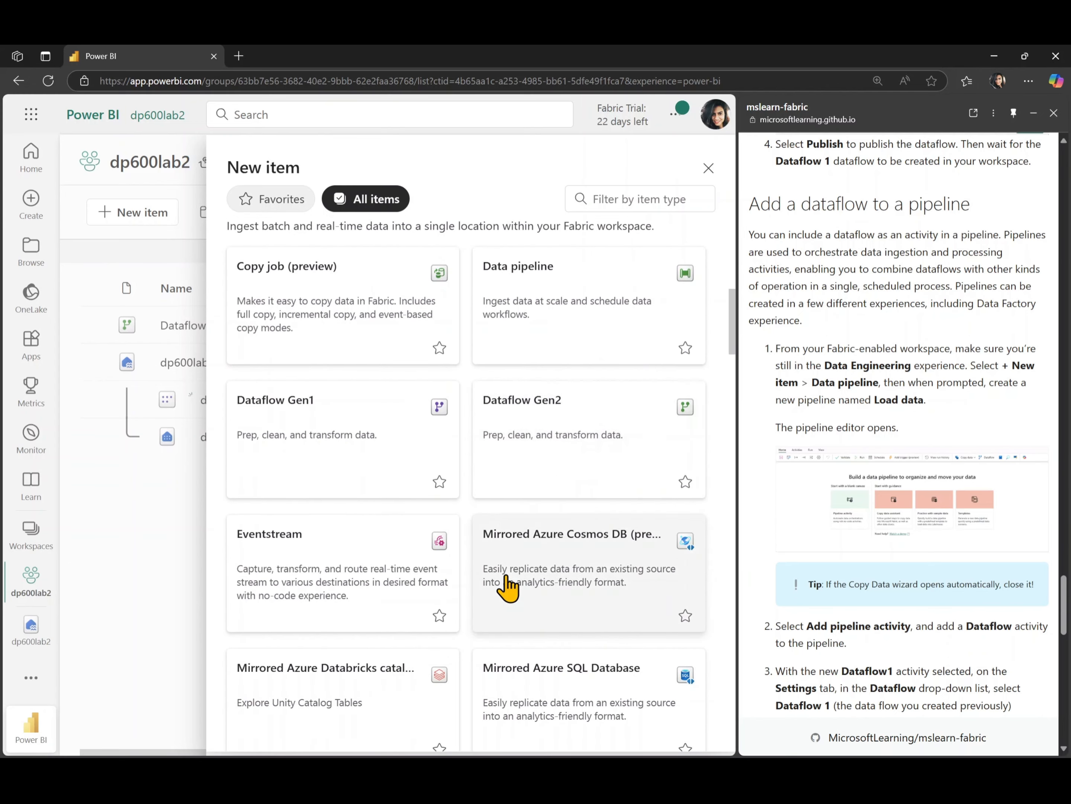
scroll(372, 318, "up", 1)
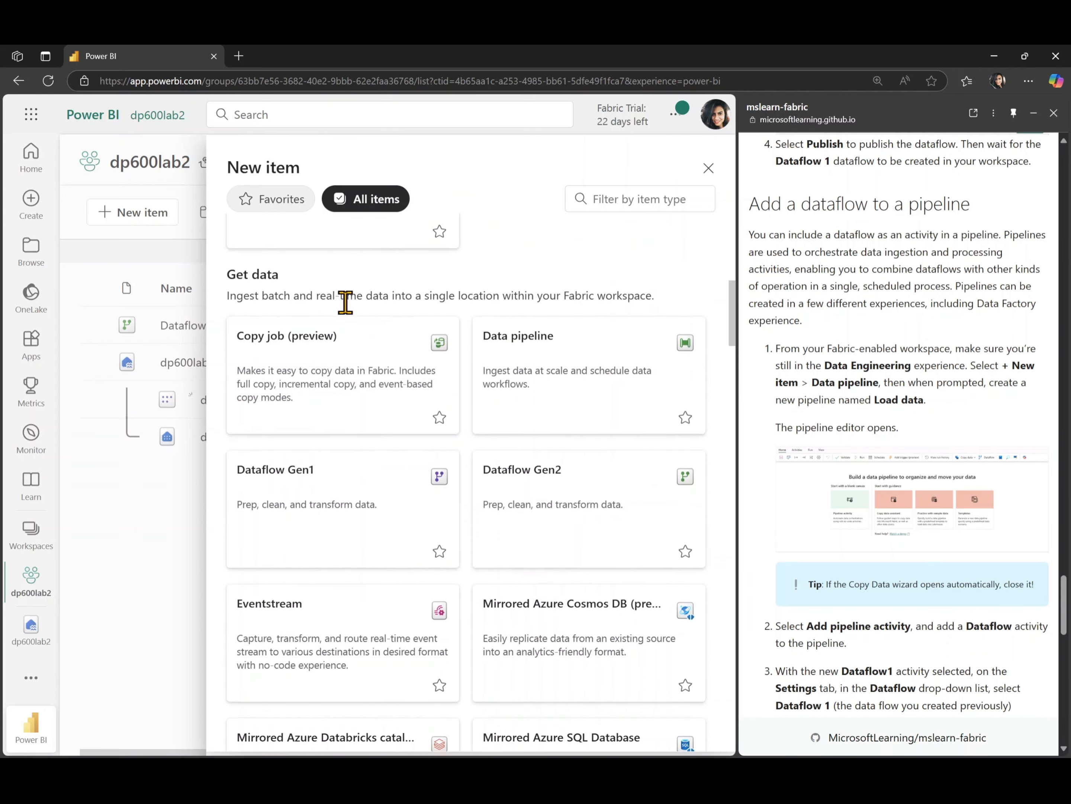
left_click(615, 387)
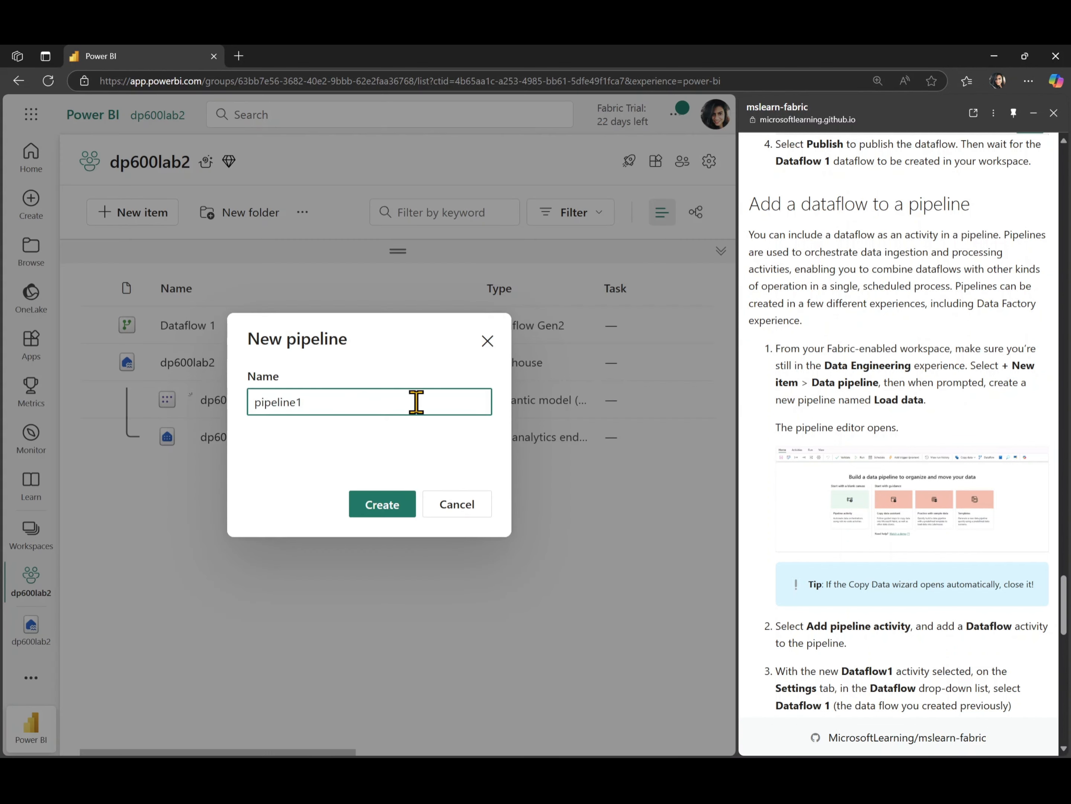
double_click(401, 400)
type("Load data")
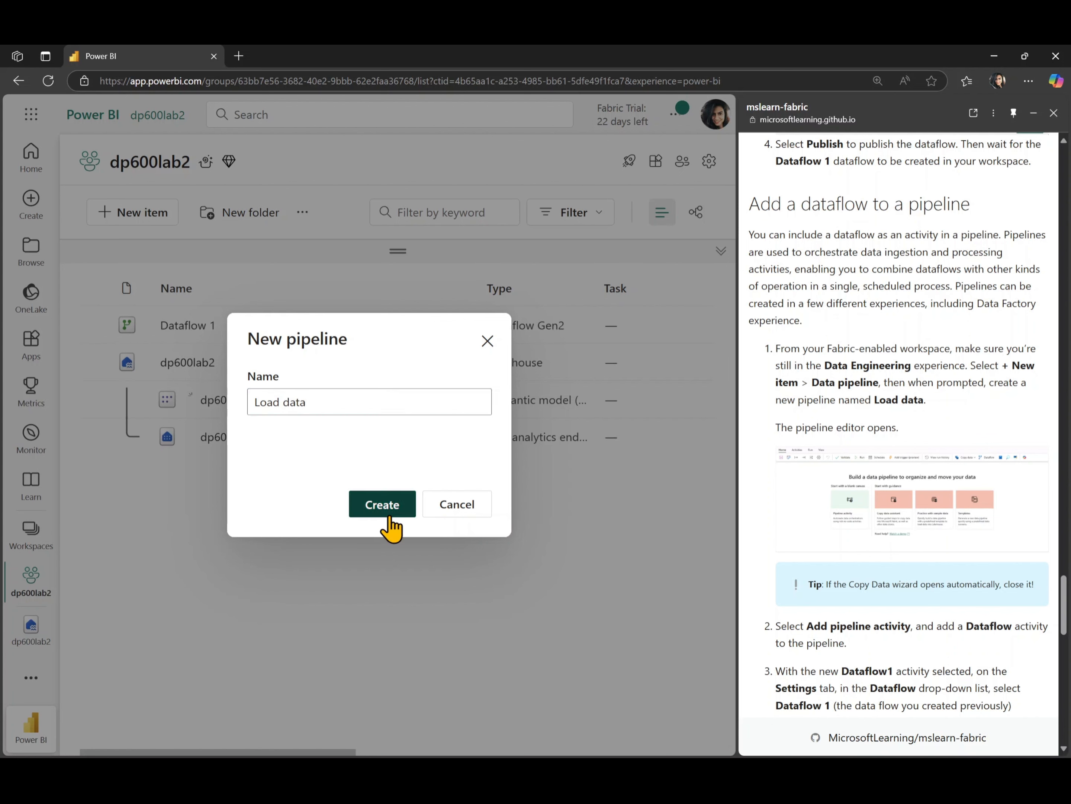
left_click(389, 511)
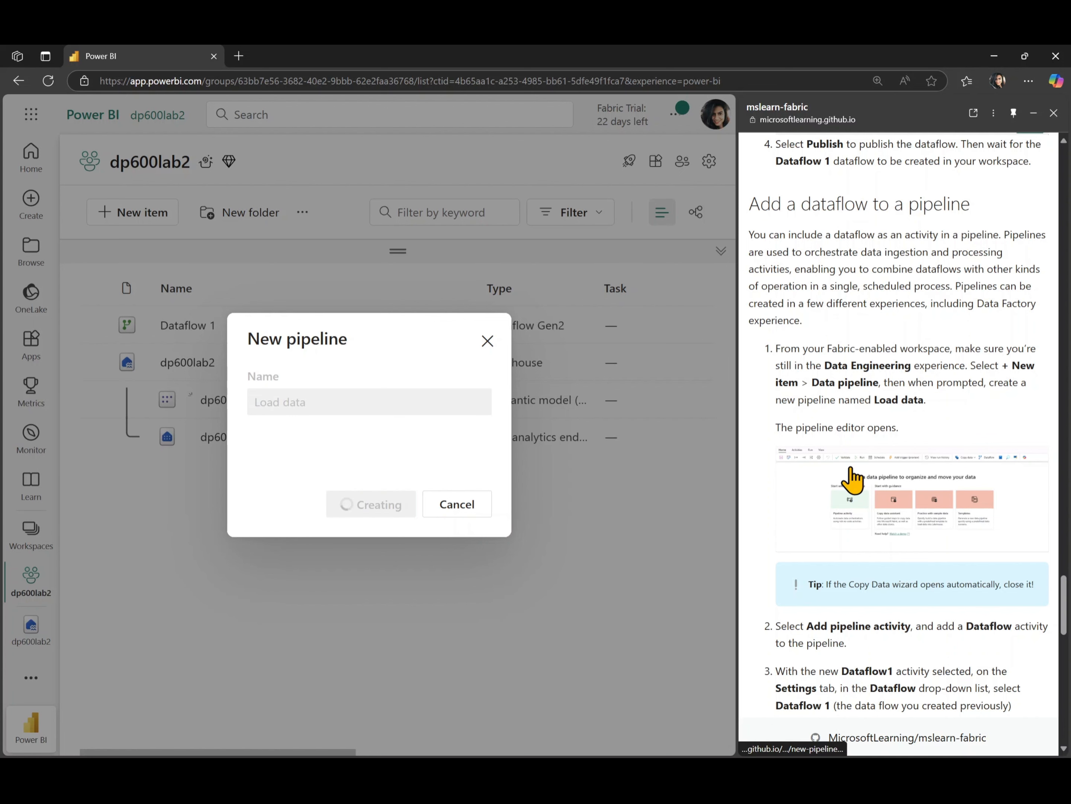
scroll(849, 477, "down", 3)
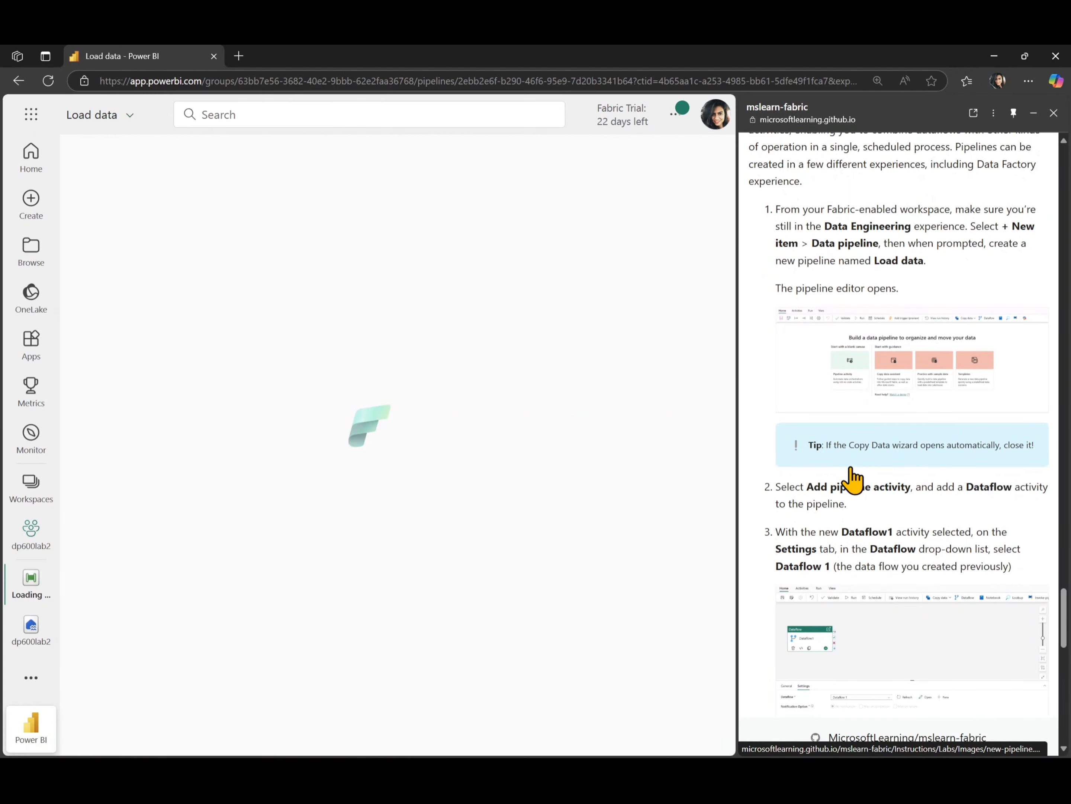
Add a Dataflow1 activity to the Load data canvas and enlarge its properties panel
scroll(853, 479, "down", 1)
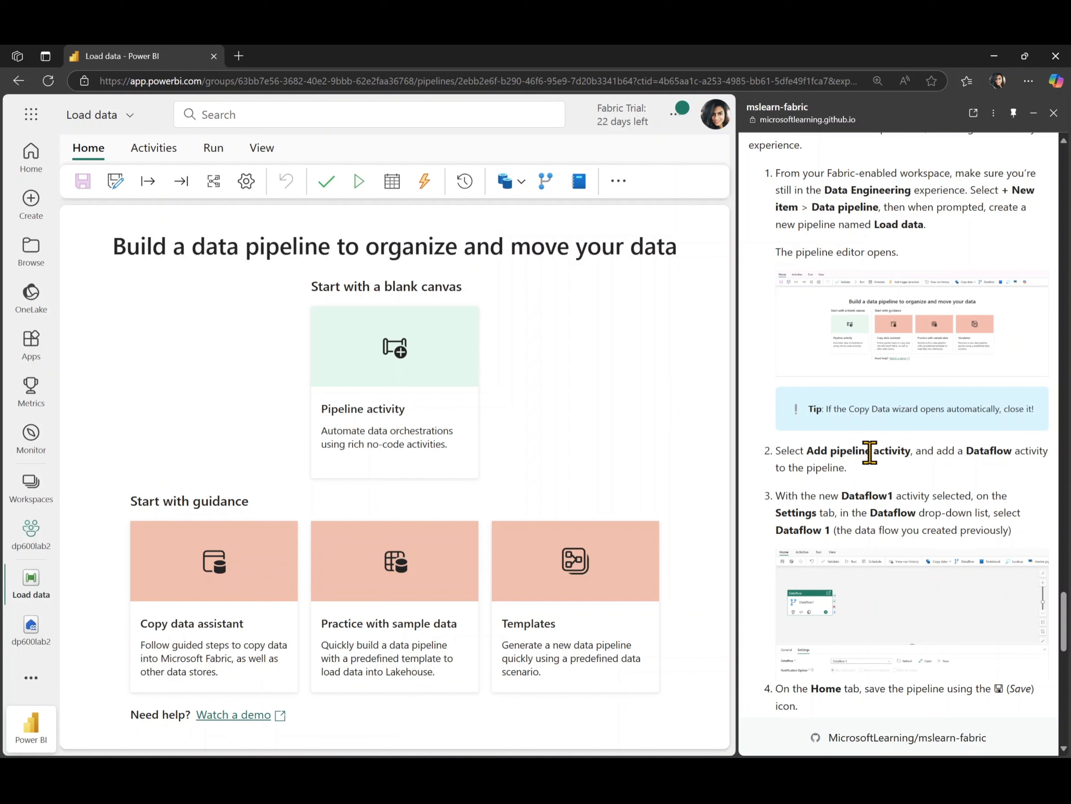
scroll(900, 463, "down", 1)
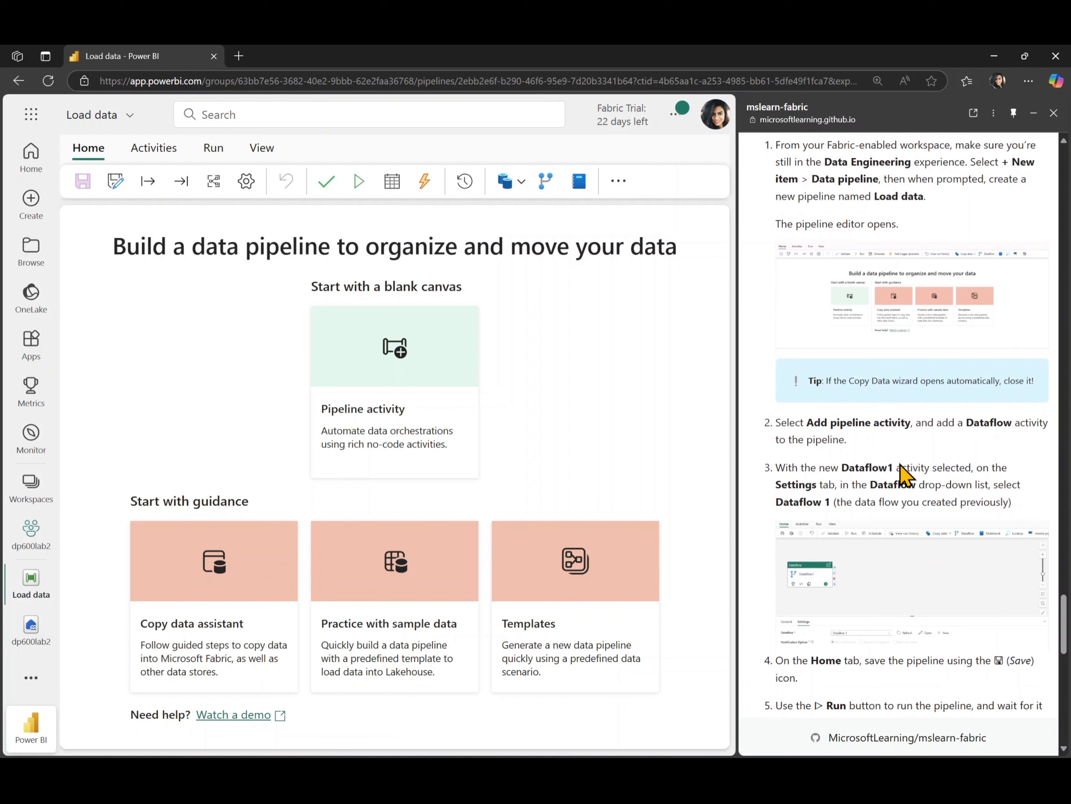
scroll(902, 474, "down", 1)
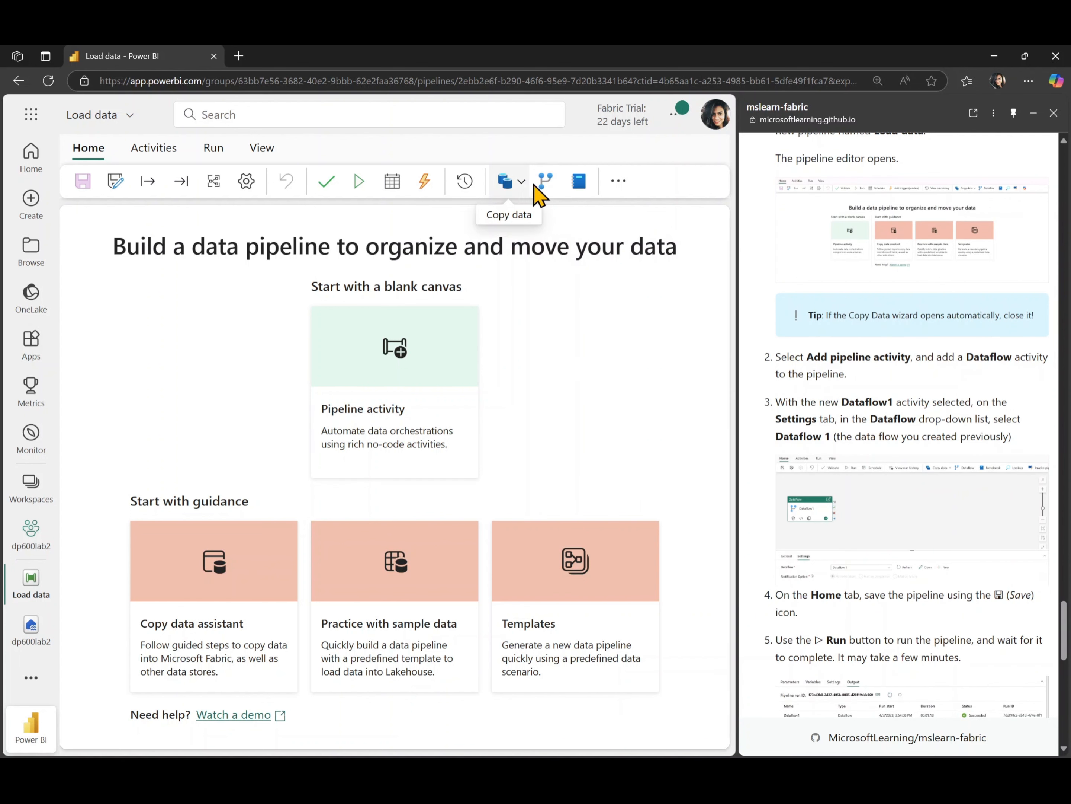
left_click(545, 187)
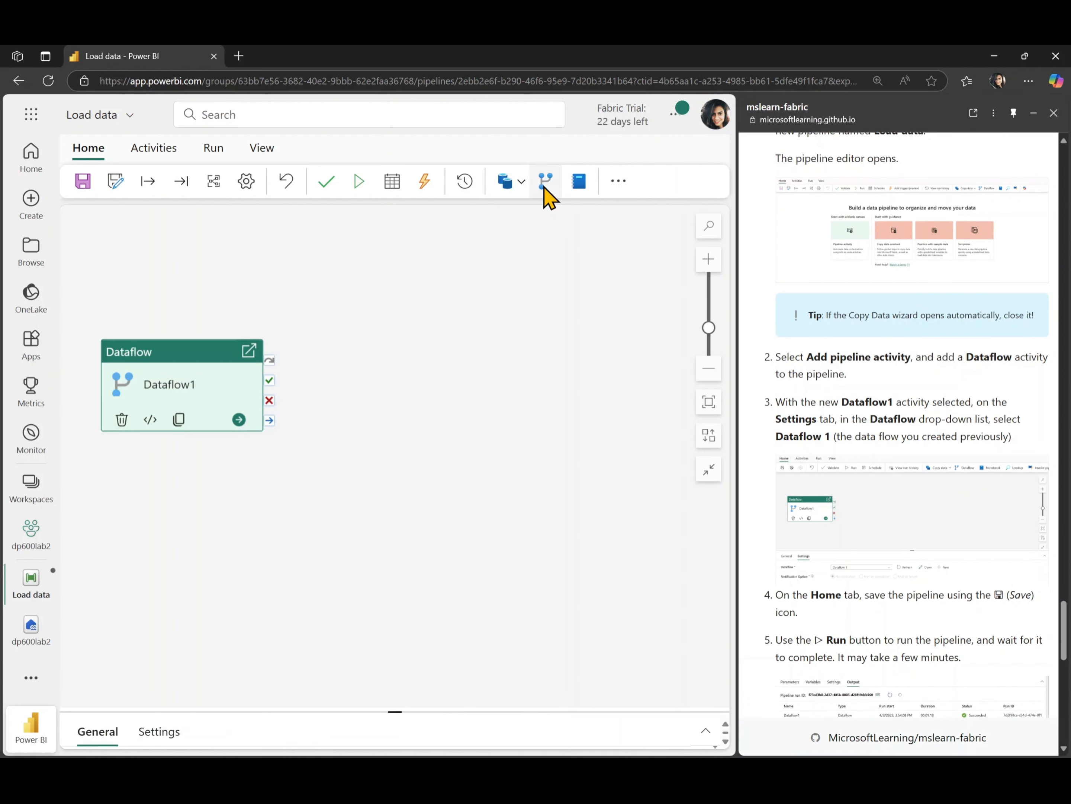
left_click(223, 398)
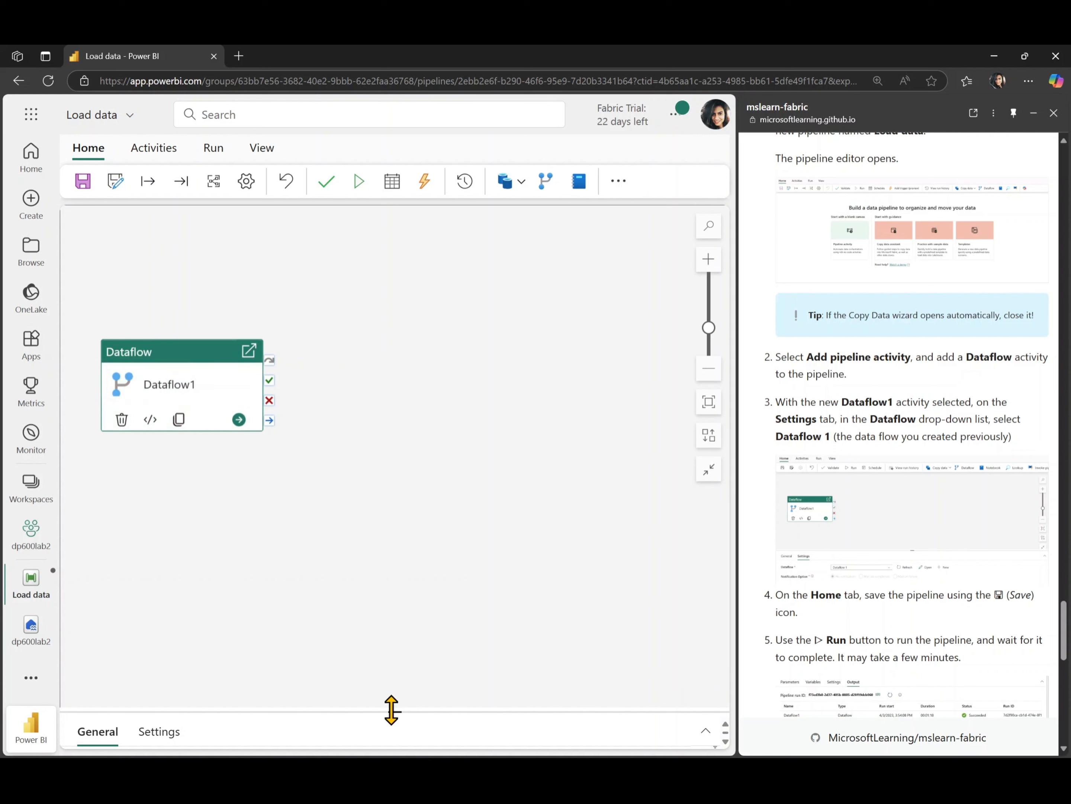
left_click_drag(391, 709, 390, 468)
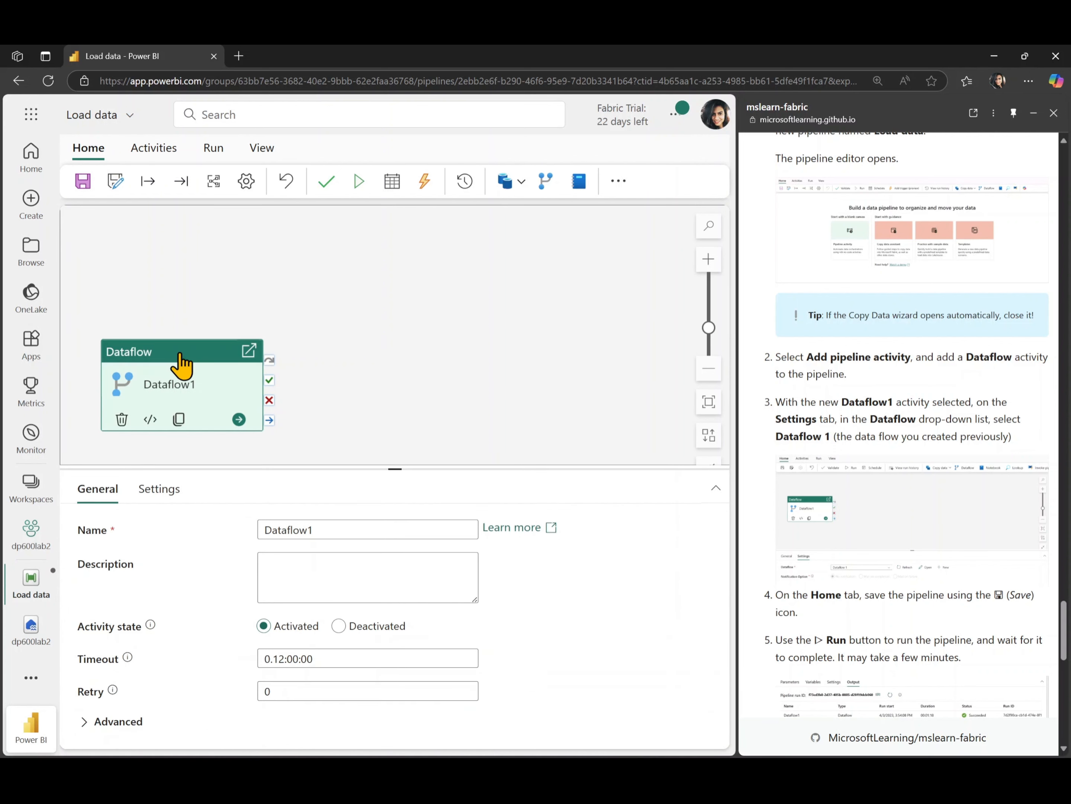
left_click_drag(179, 353, 205, 286)
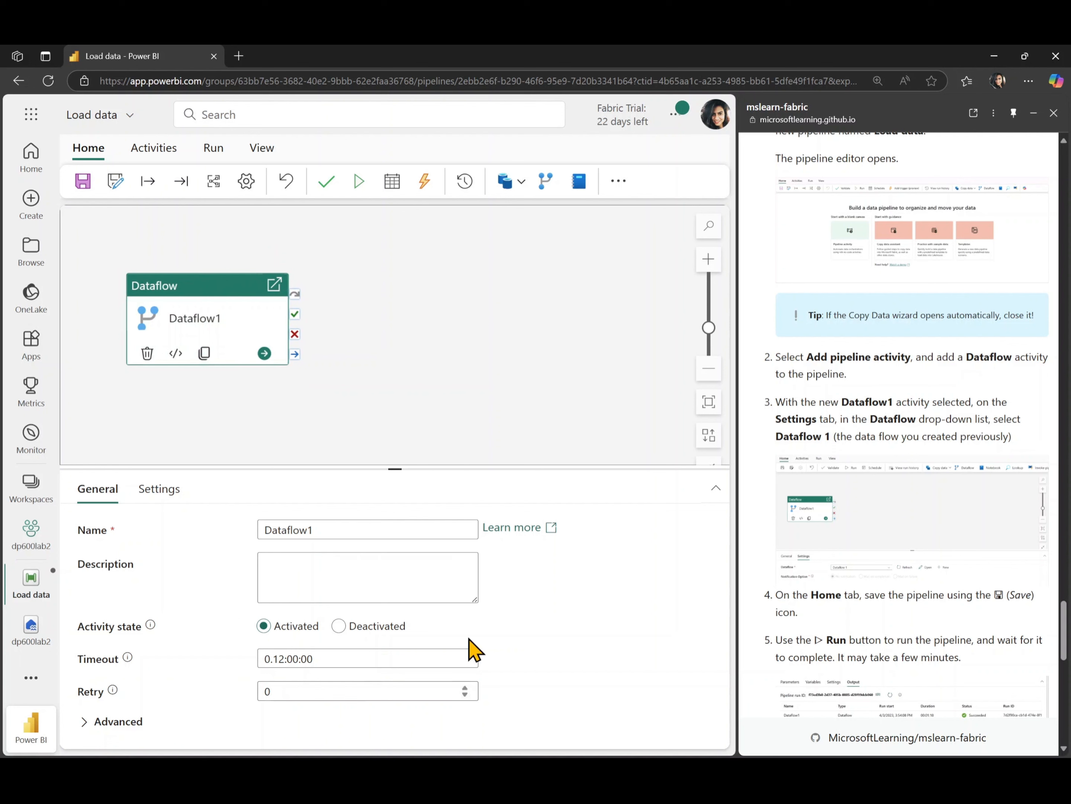
Set the activity to run Dataflow 1 from the dp600lab2 workspace
left_click(152, 489)
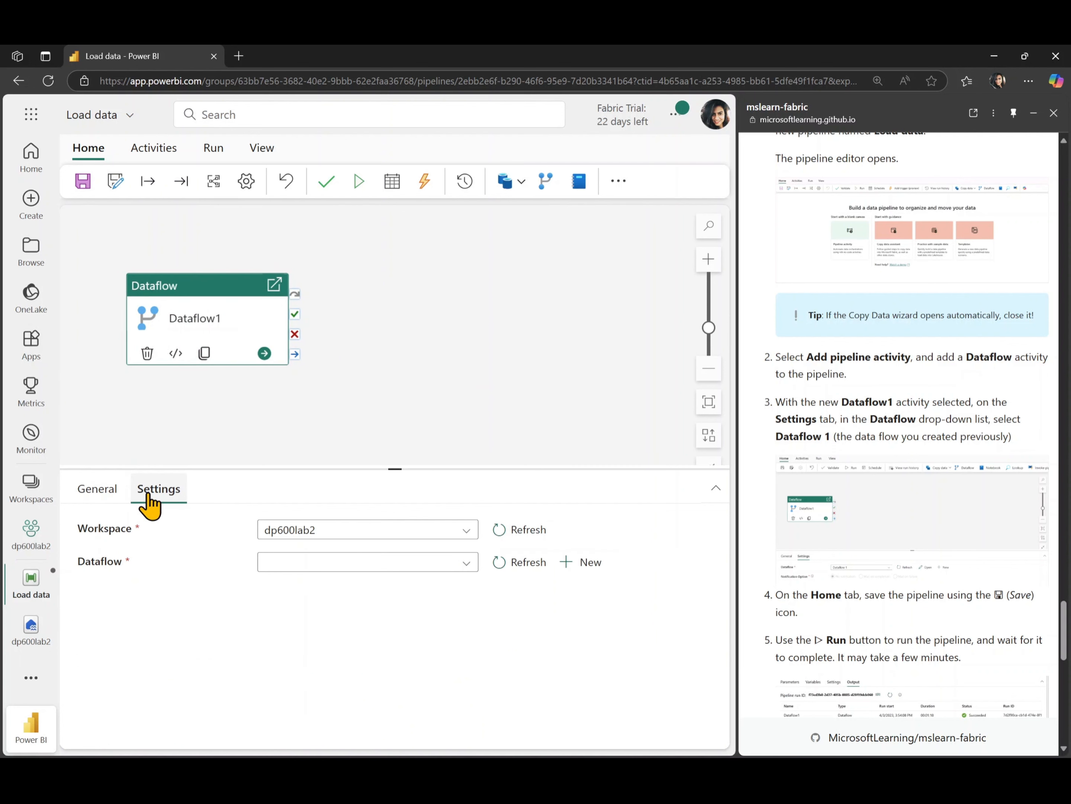
left_click(456, 565)
left_click(362, 582)
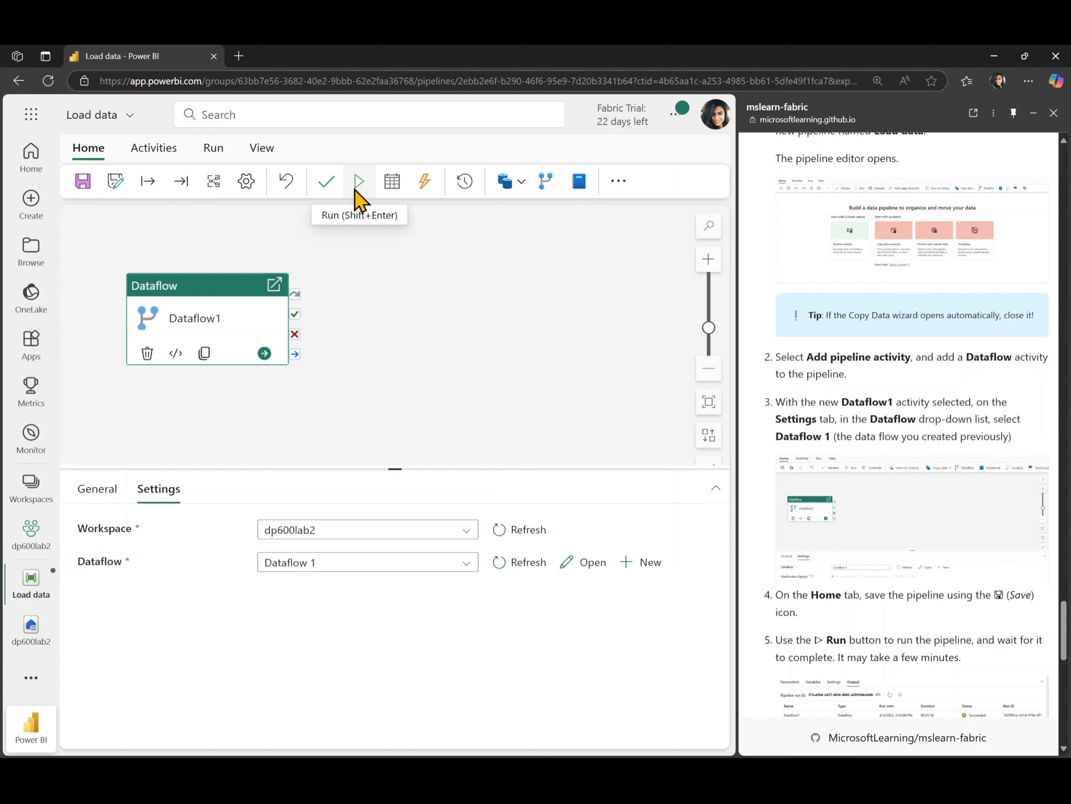
Save and run the Load data pipeline, then return to the dp600lab2 workspace item list
scroll(792, 424, "down", 5)
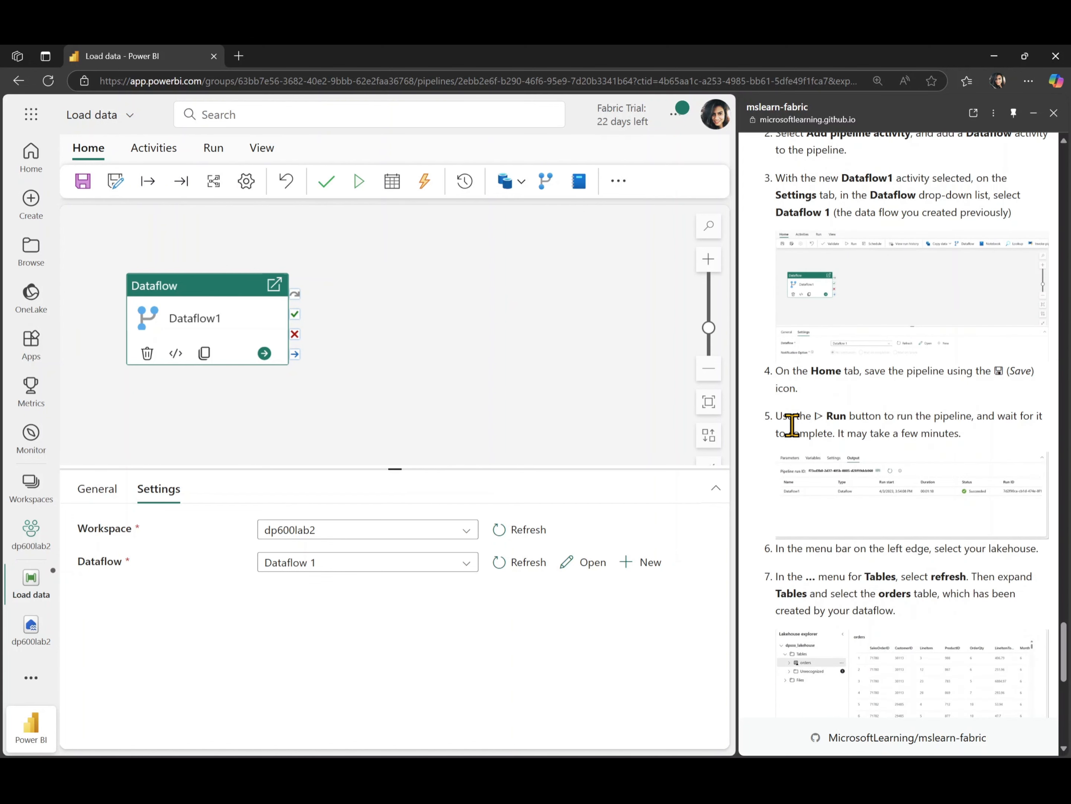
left_click(360, 180)
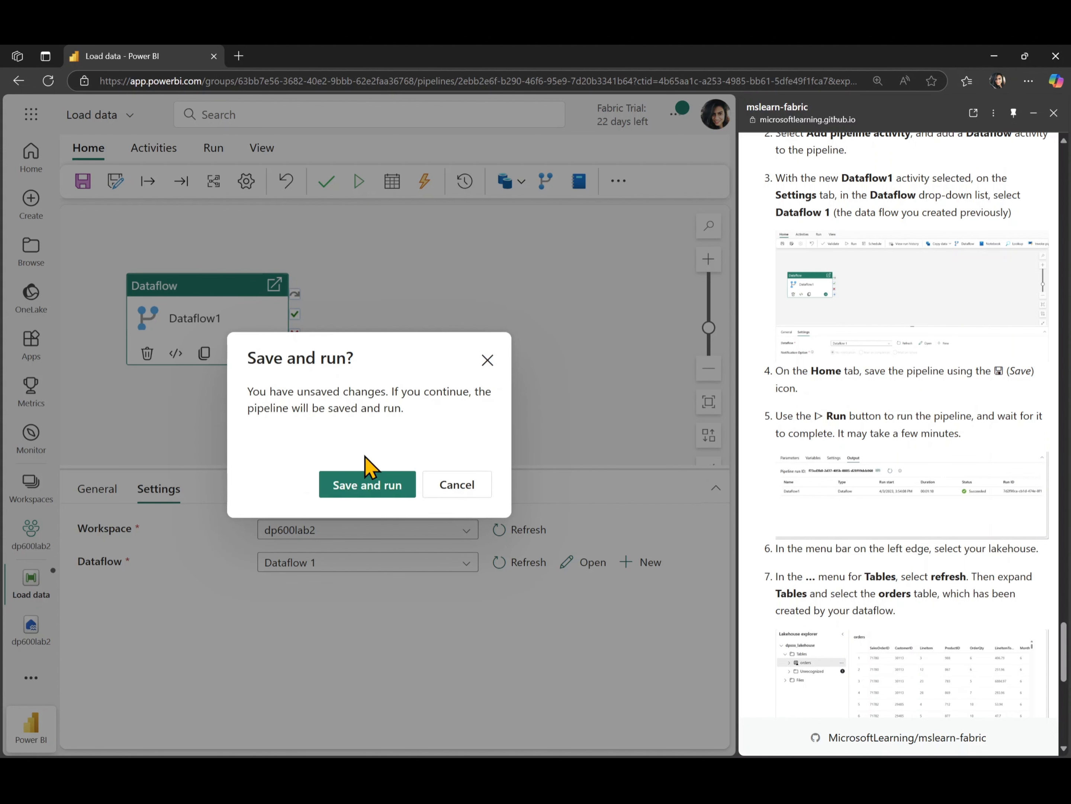
left_click(359, 492)
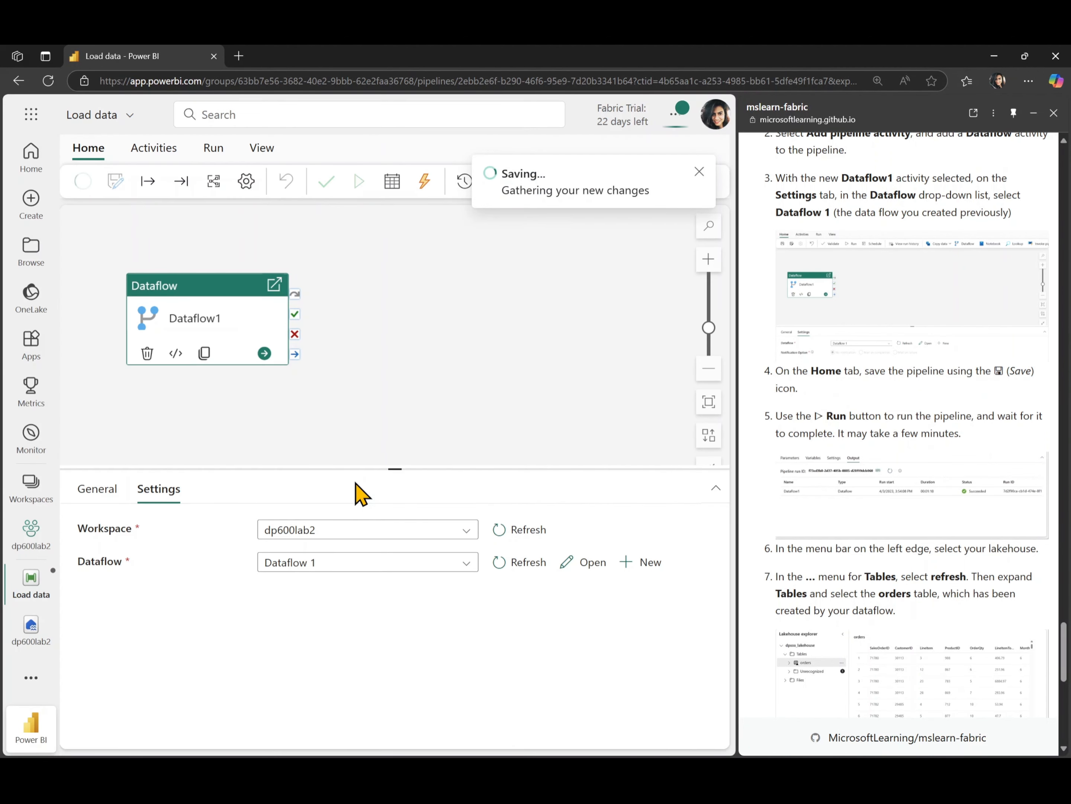
scroll(864, 589, "down", 3)
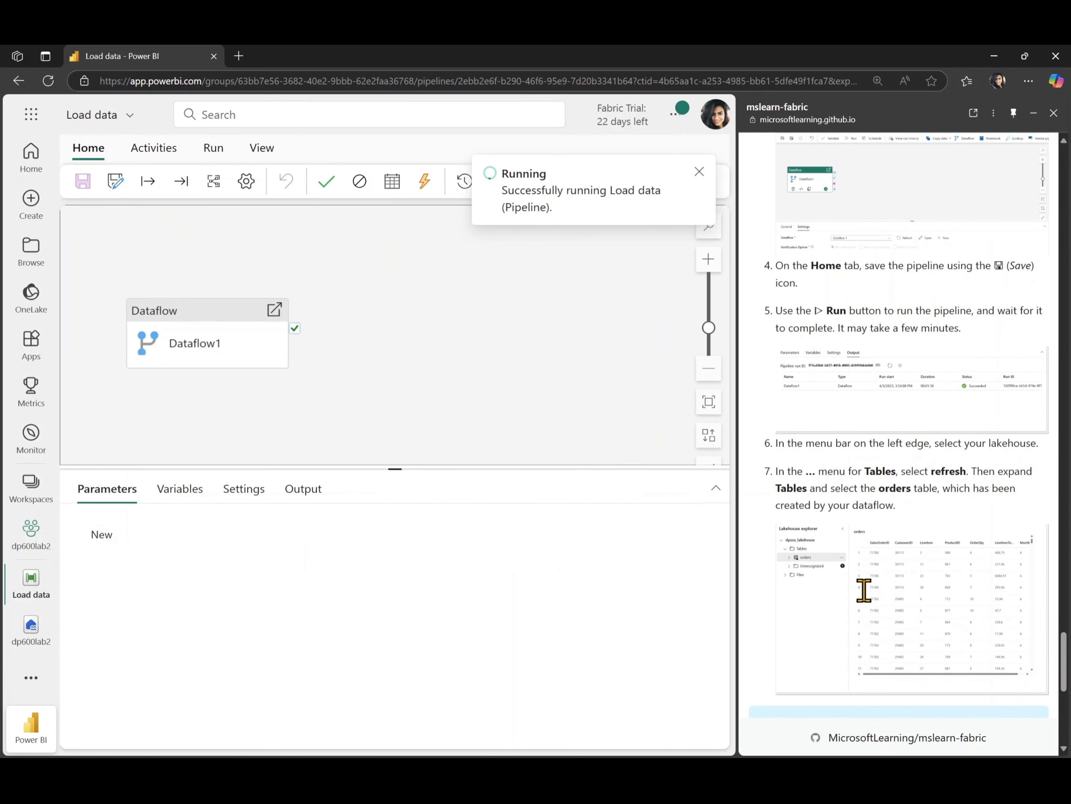
scroll(864, 590, "down", 1)
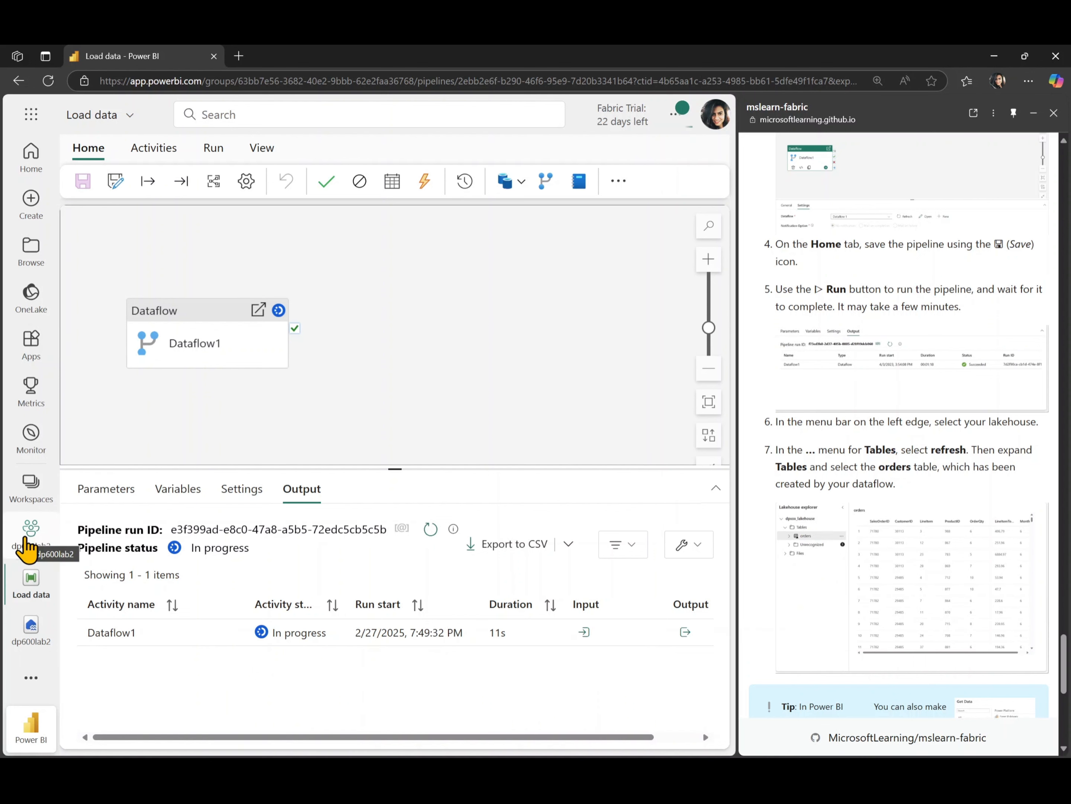
left_click(26, 545)
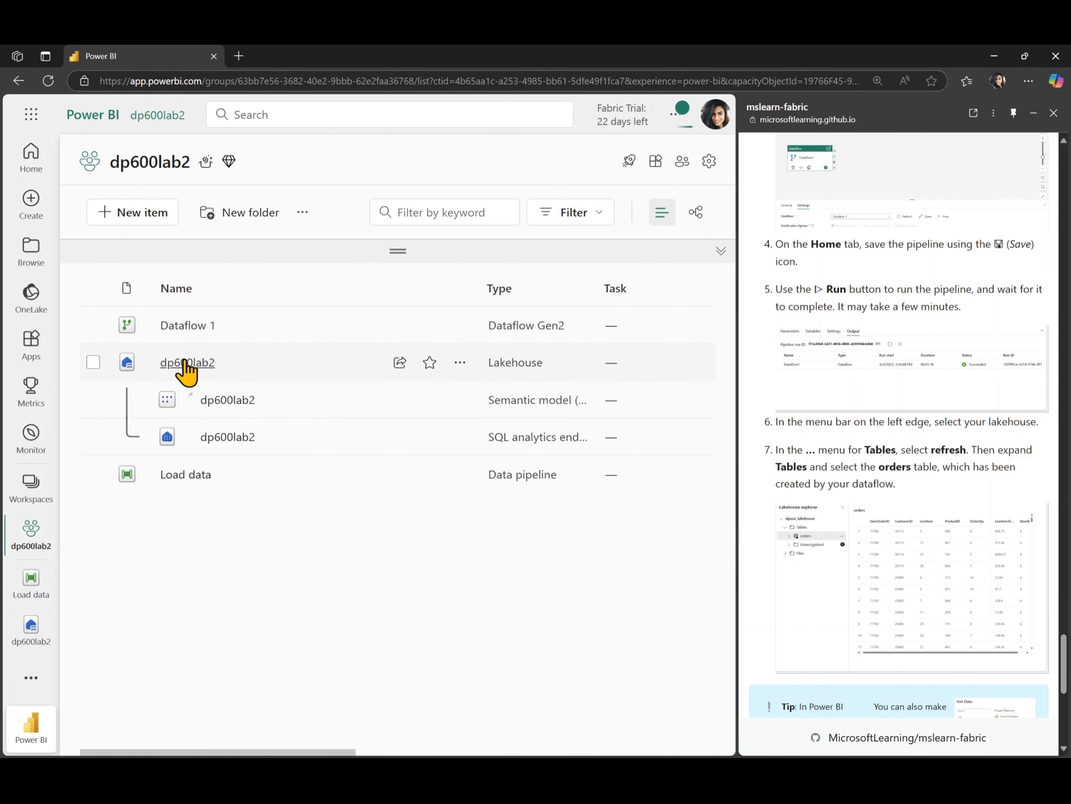
Open and refresh the dp600lab2 lakehouse, then switch back to the Load data pipeline
left_click(184, 369)
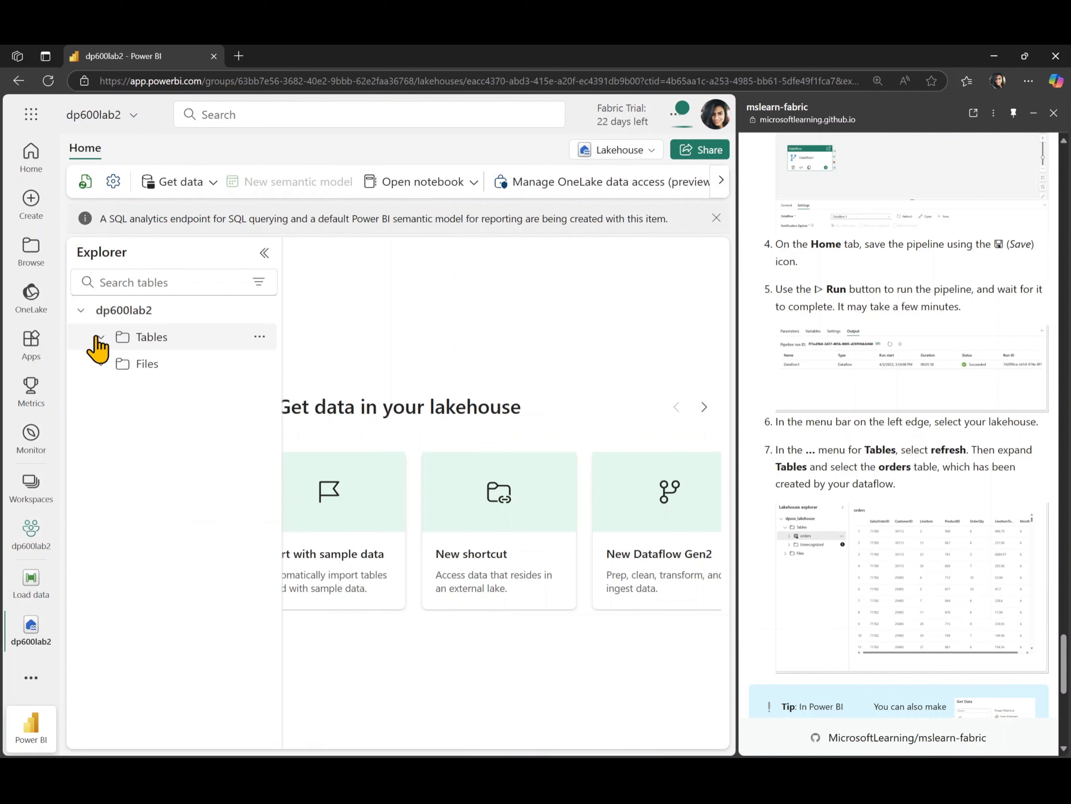
left_click(81, 183)
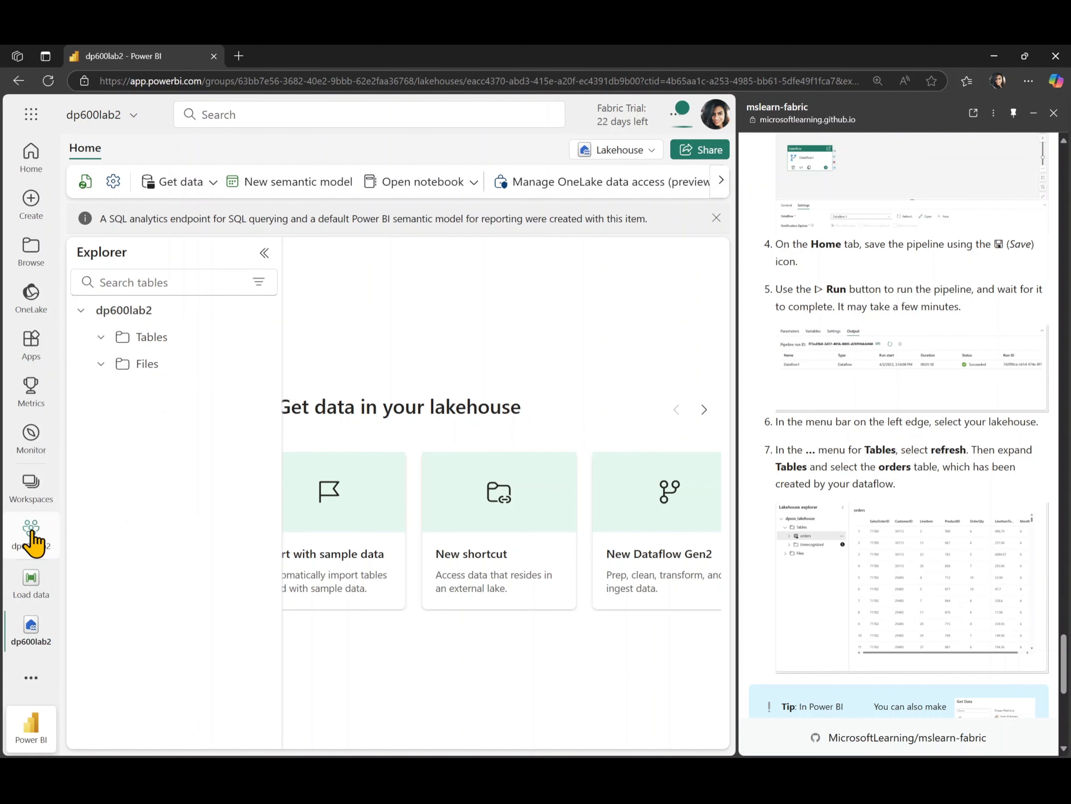
left_click(24, 599)
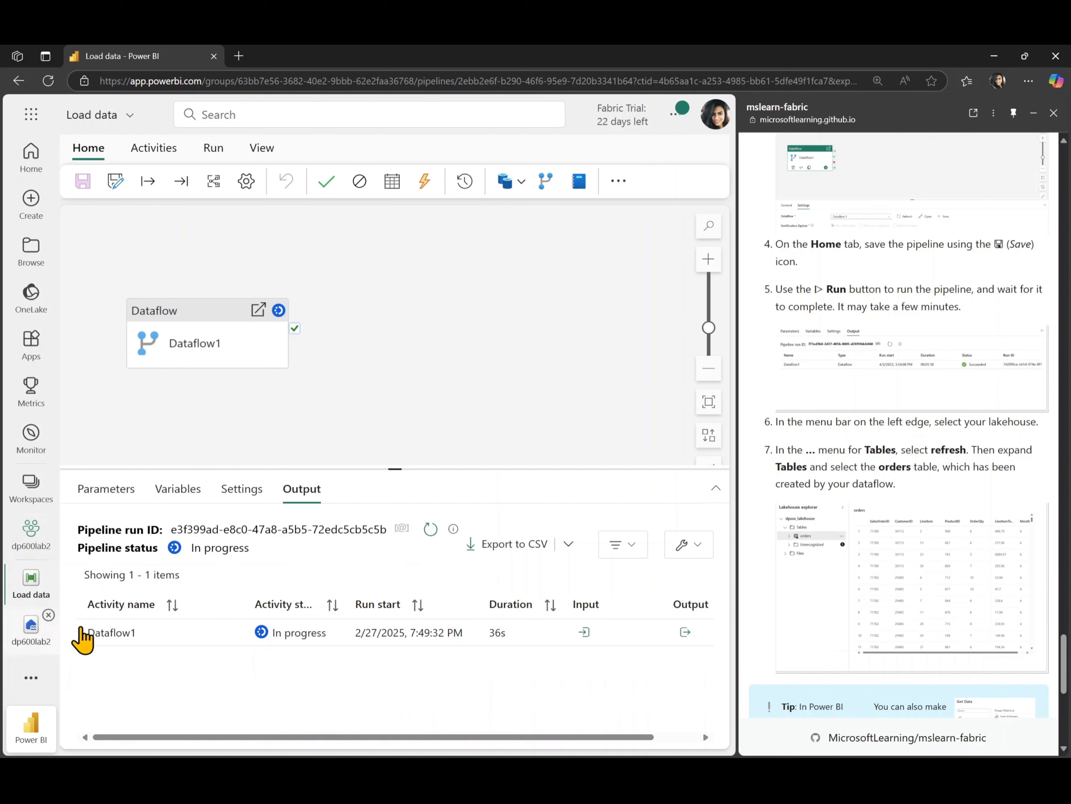
Scroll the Load data output to confirm Dataflow1 is still in progress at 41s
scroll(873, 606, "down", 7)
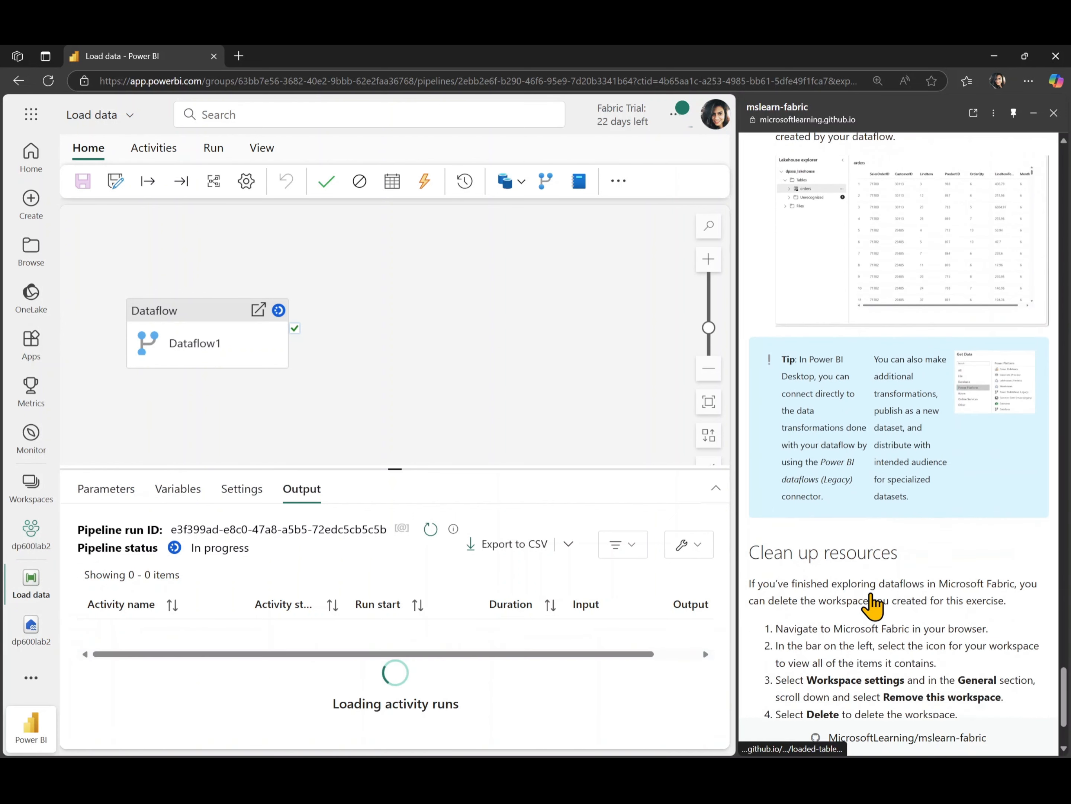
scroll(873, 605, "down", 2)
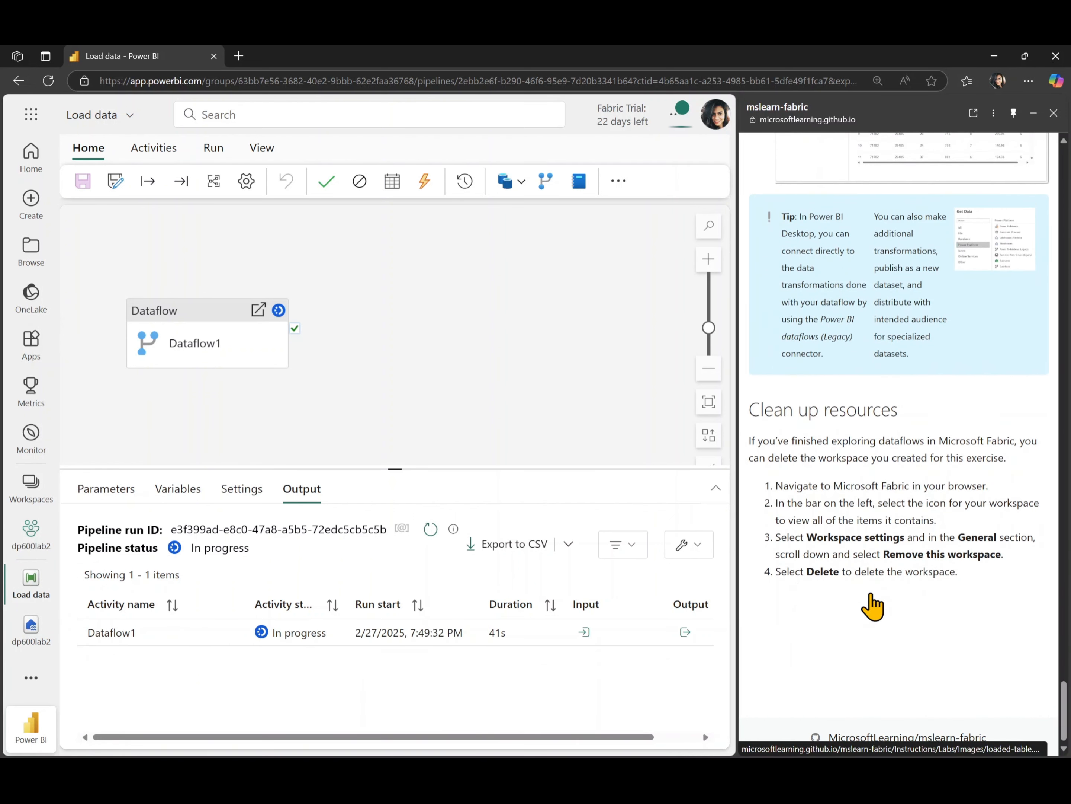